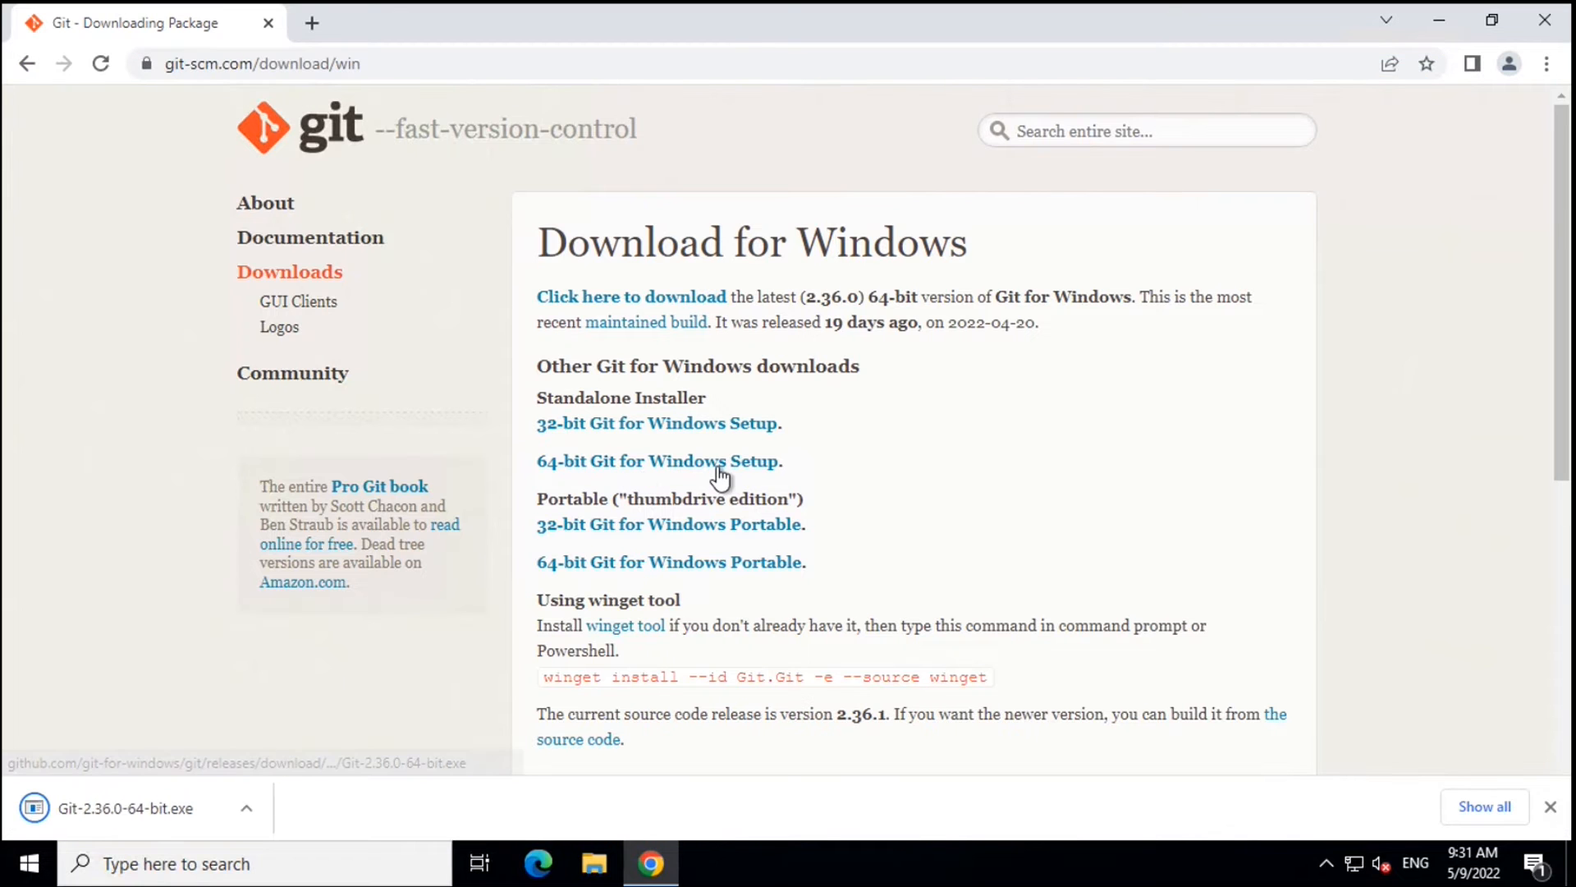
- Download the 64-bit Git for Windows installer Git-2.36.0-64-bit.exe from git-scm.com
click(126, 812)
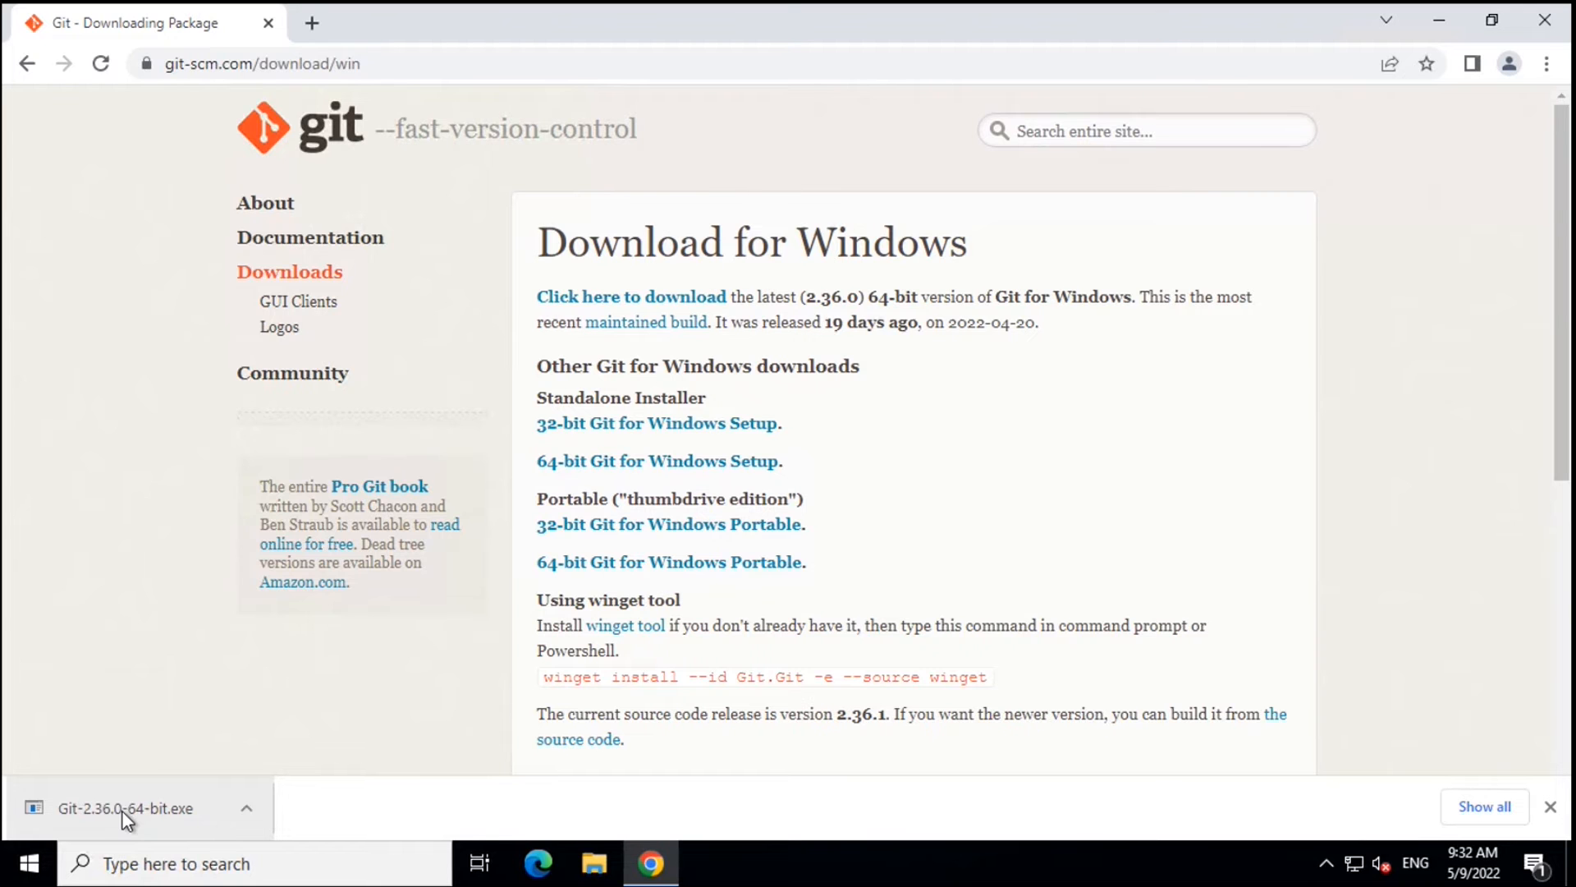
- Launch Git-2.36.0-64-bit.exe from Chrome's downloads and bring up File Explorer
click(122, 811)
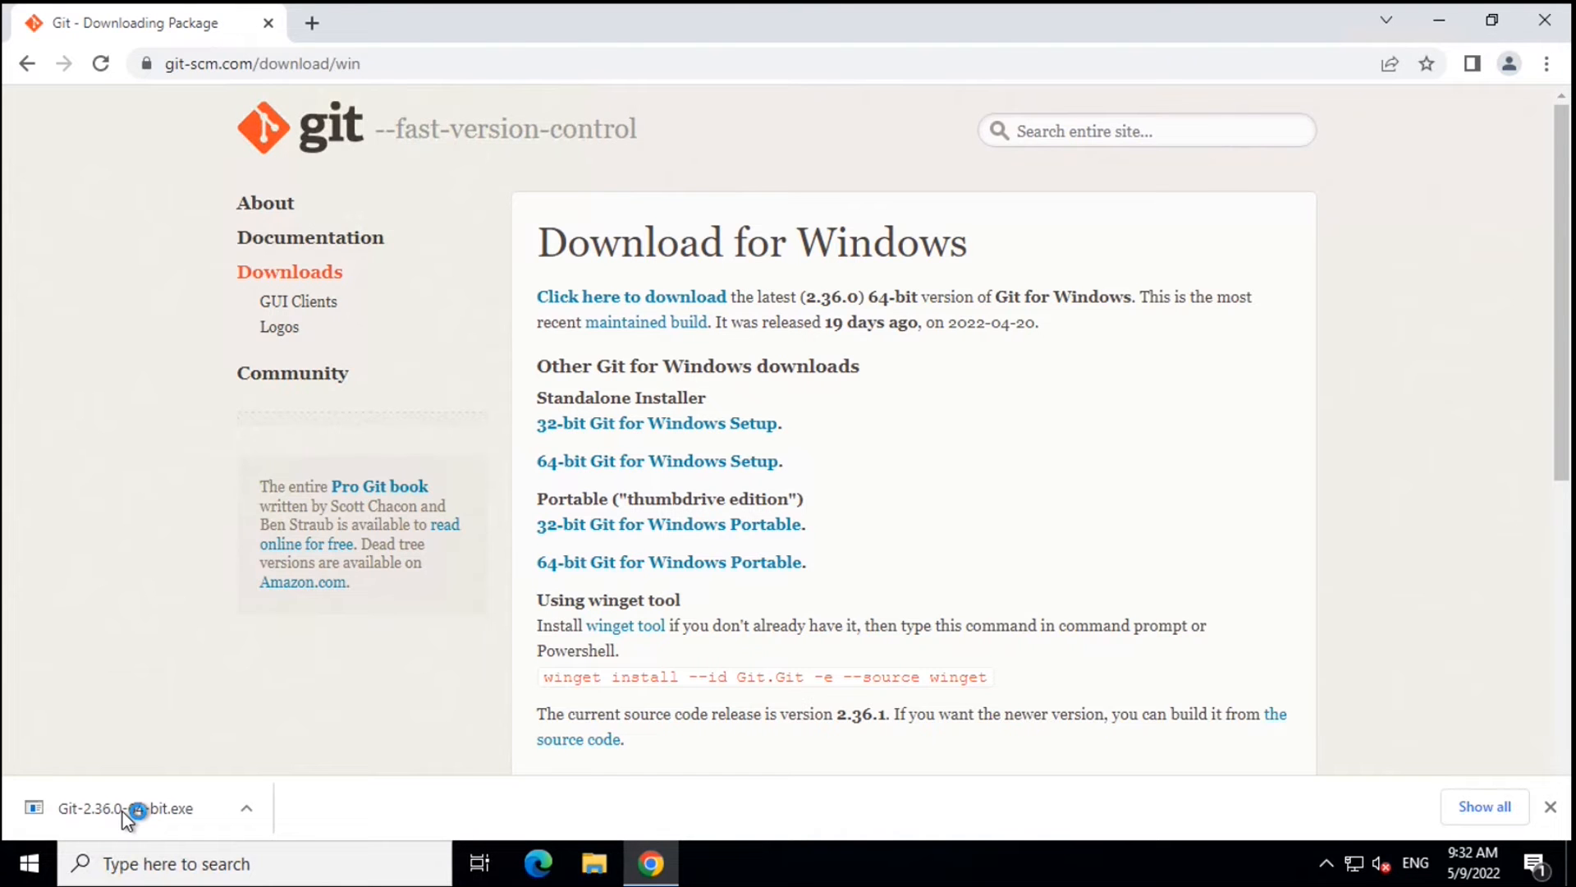
key(super+e)
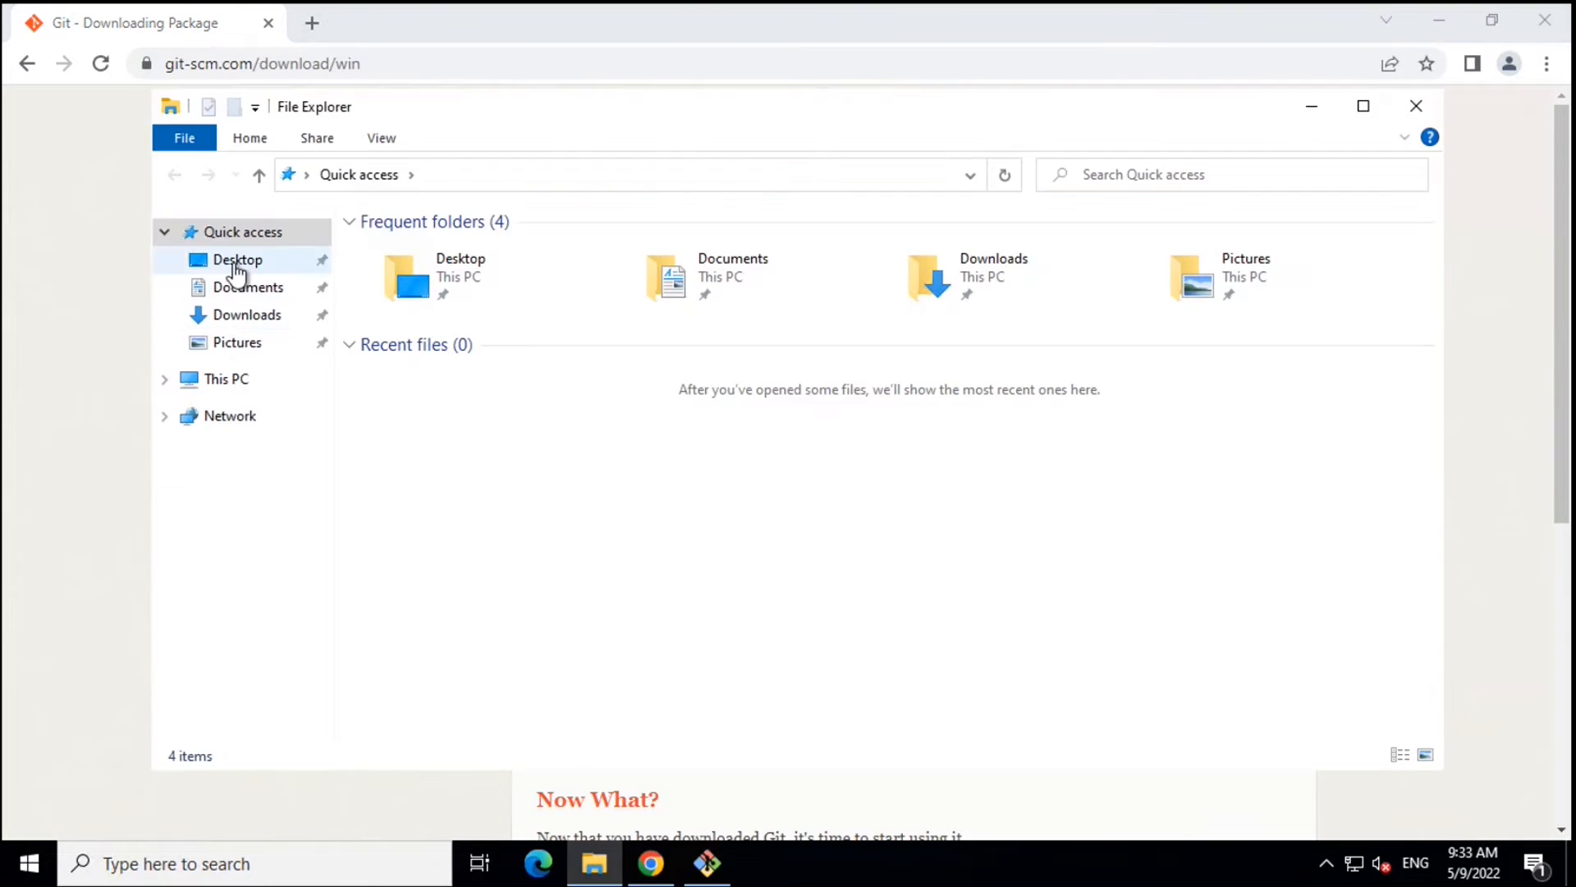
- Run Git-2.36.0-64-bit from the Downloads folder and approve the User Account Control prompt
click(218, 318)
double_click(437, 281)
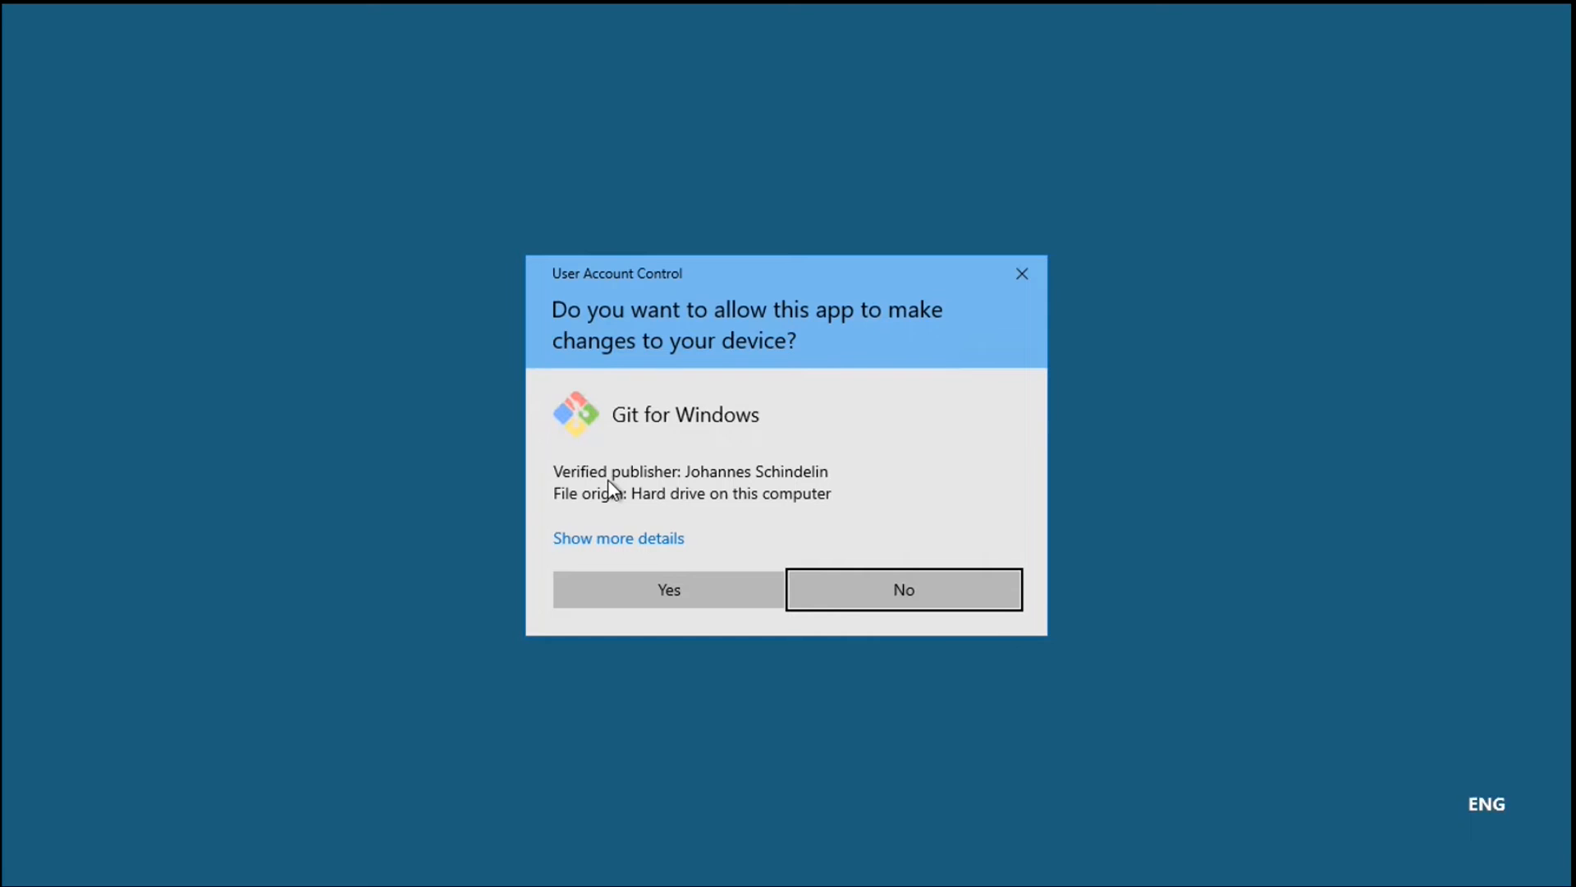
click(661, 591)
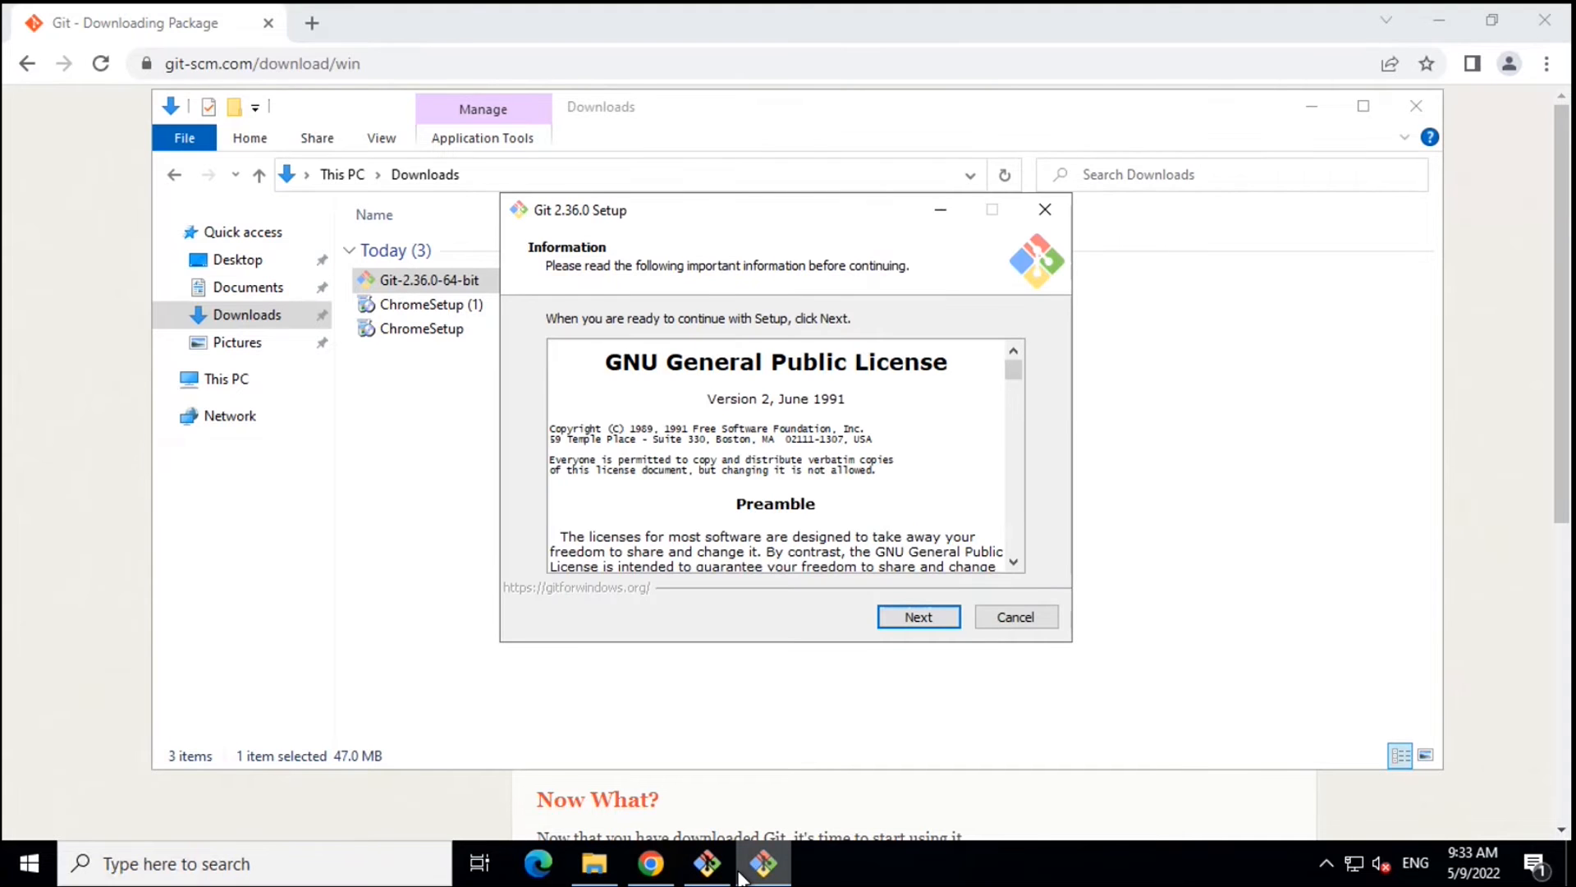
- Accept the GPL license, exit the duplicate setup window, and keep C:\Program Files\Git with default components
click(917, 616)
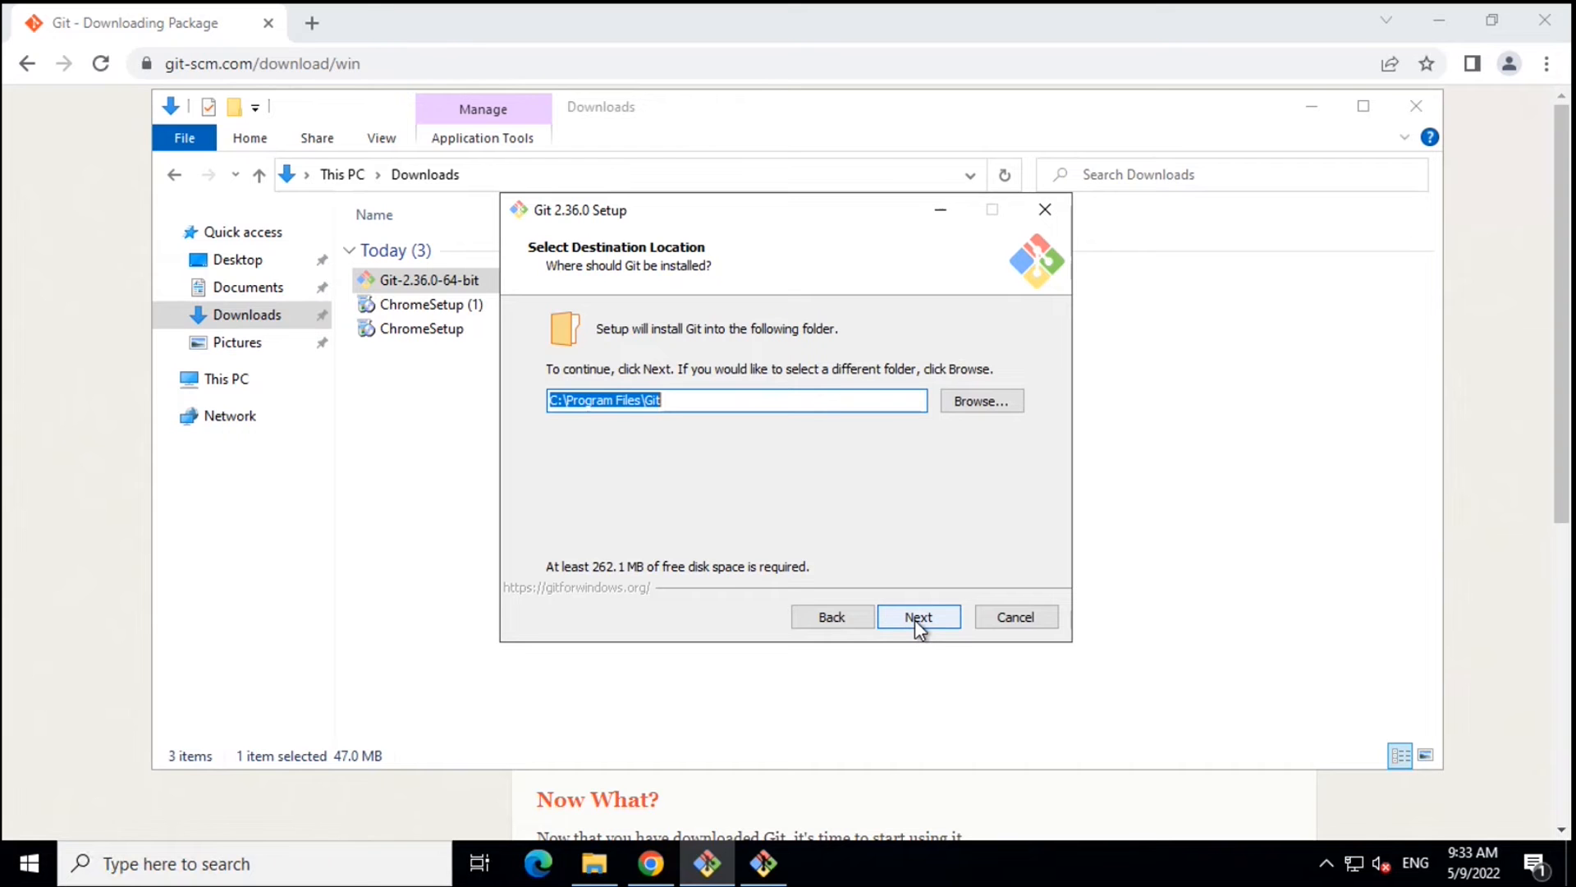
click(766, 875)
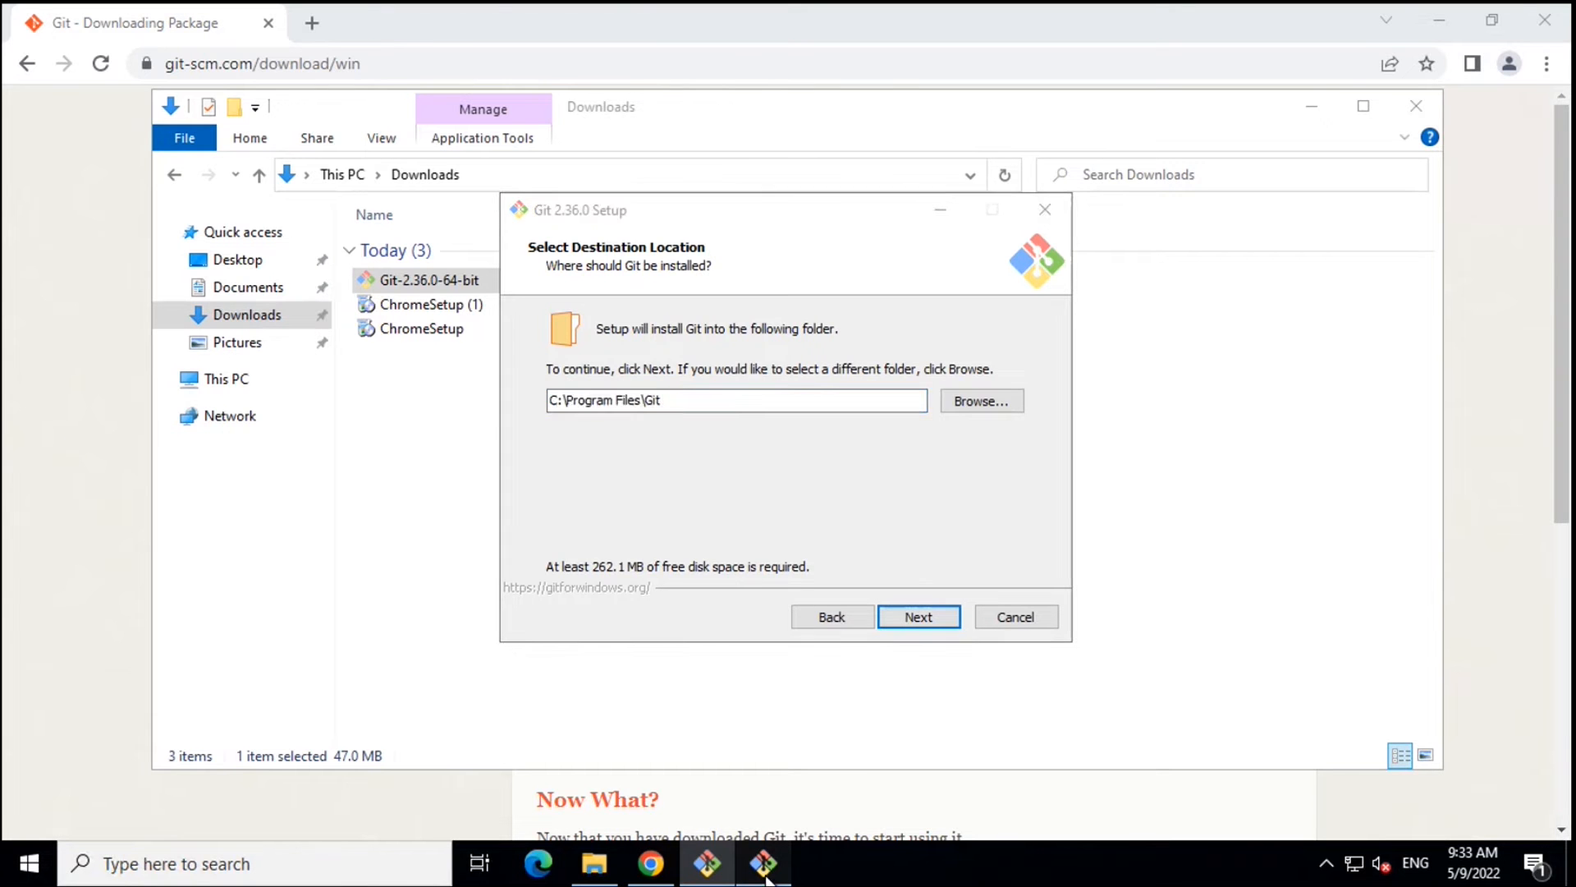
click(1045, 211)
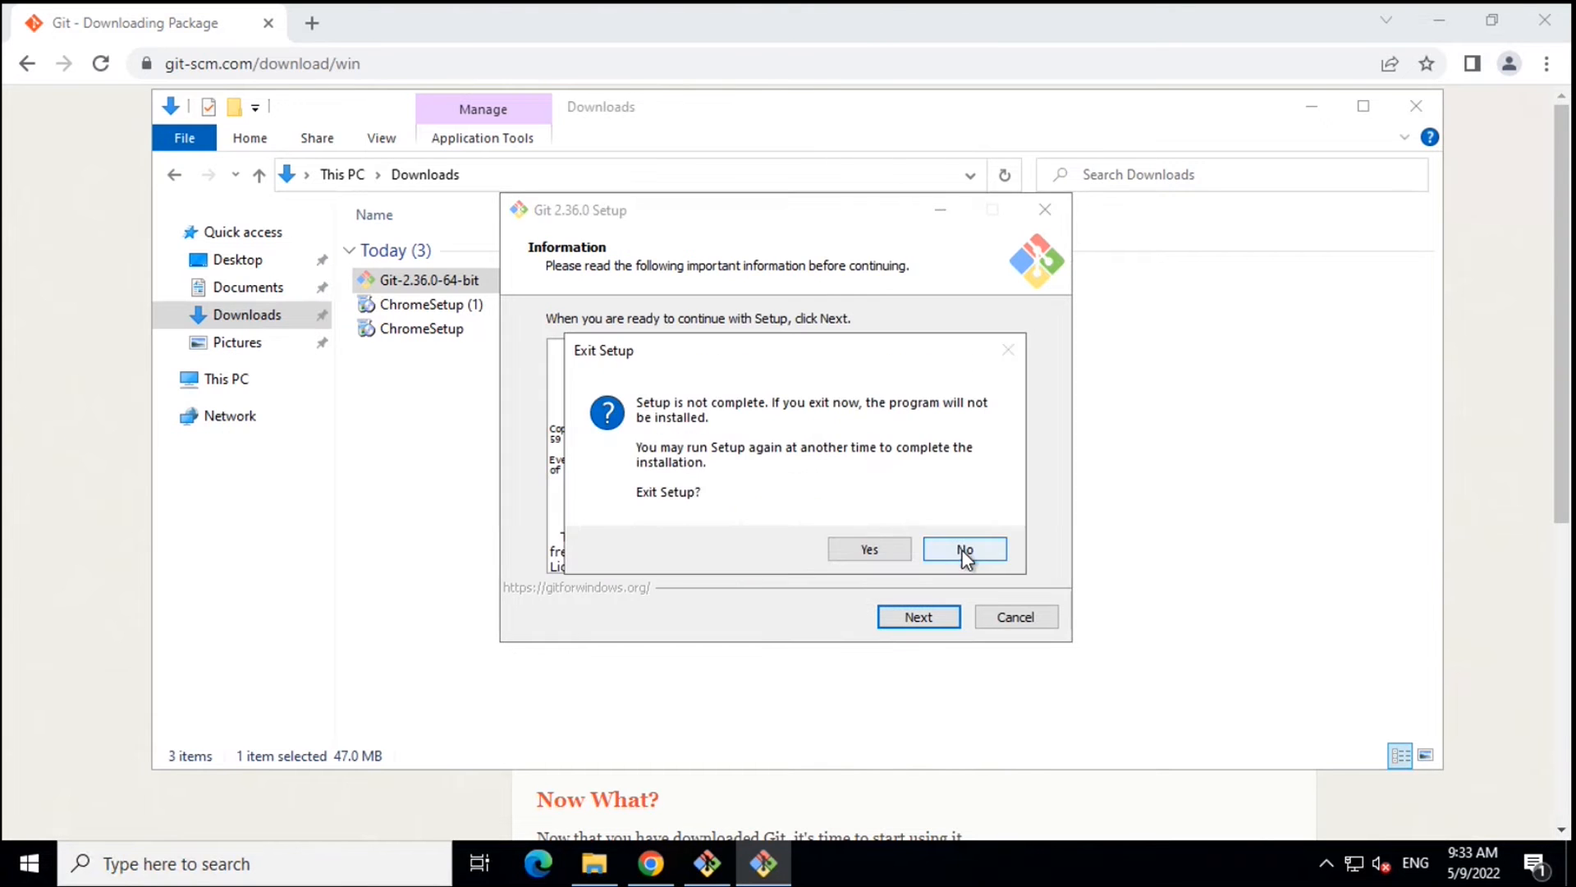
click(869, 550)
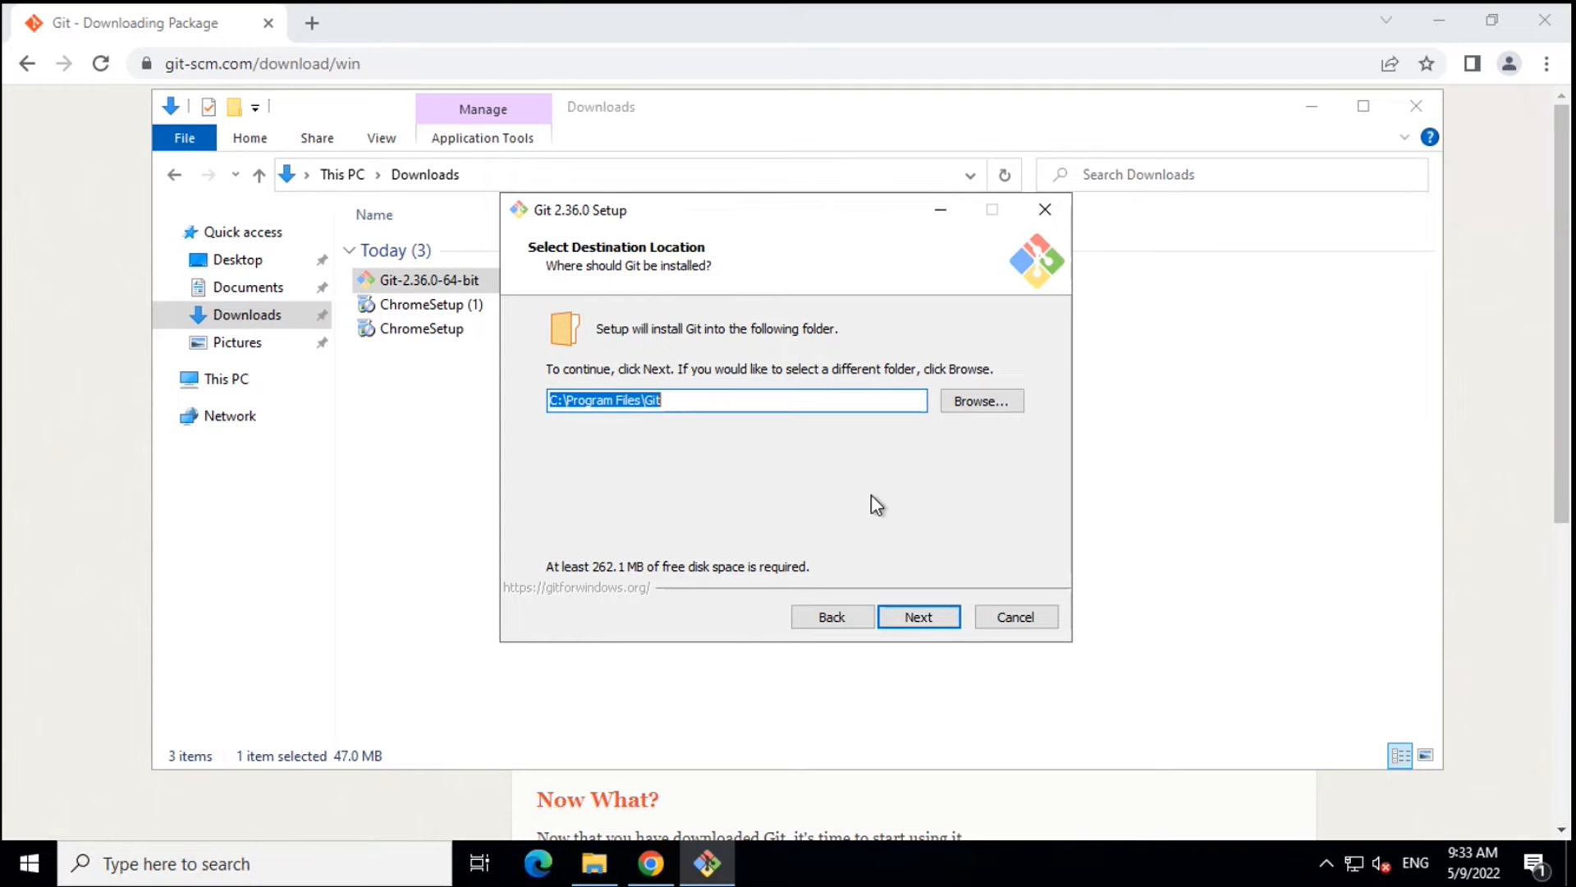
click(926, 619)
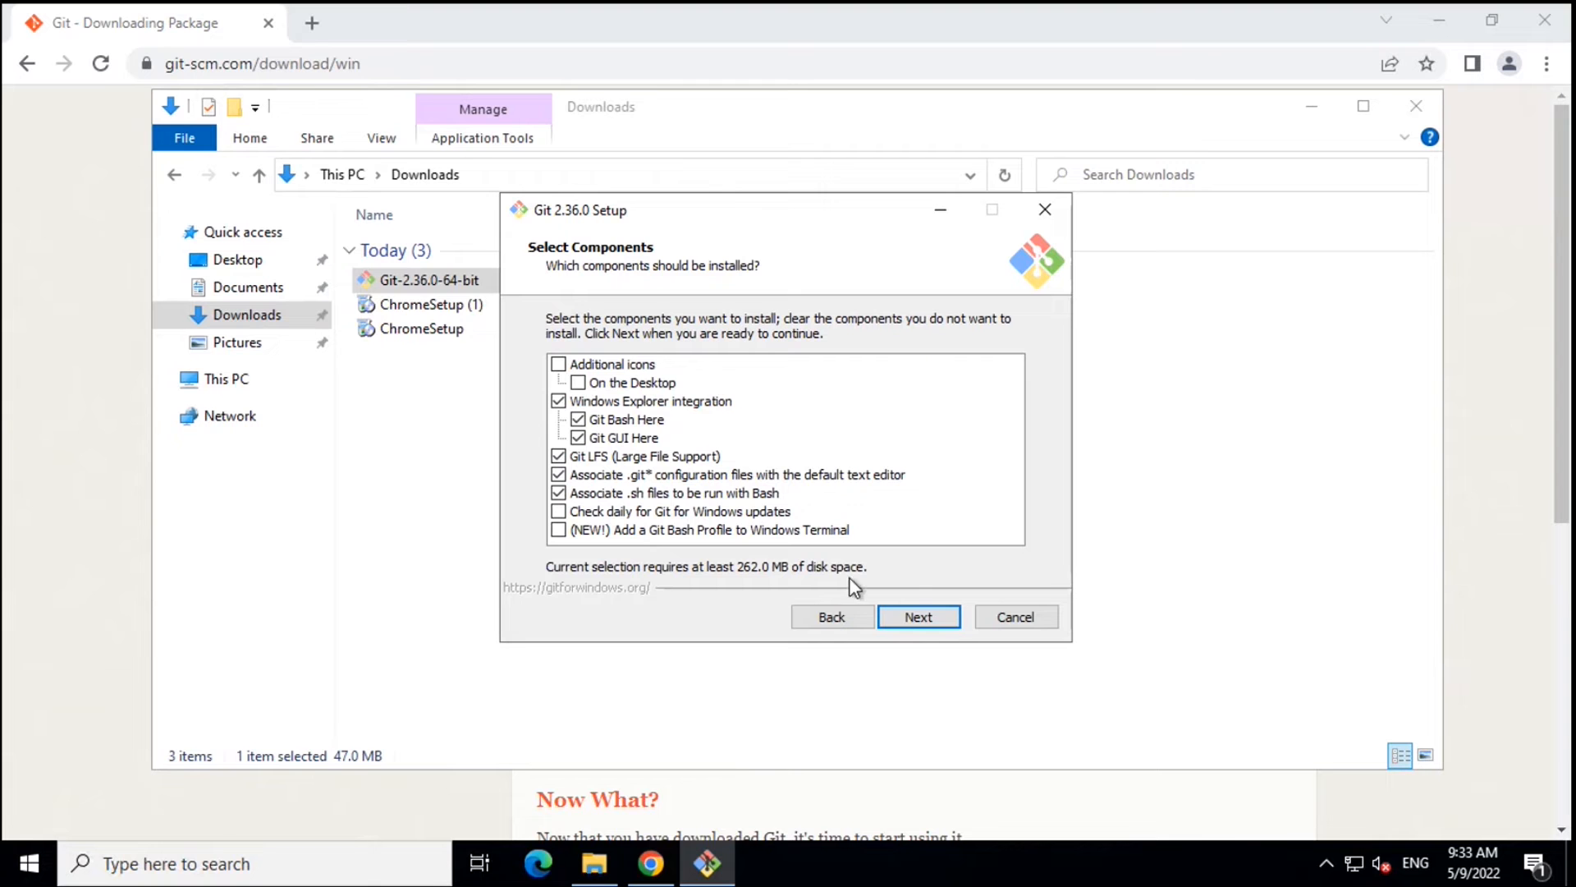
click(941, 622)
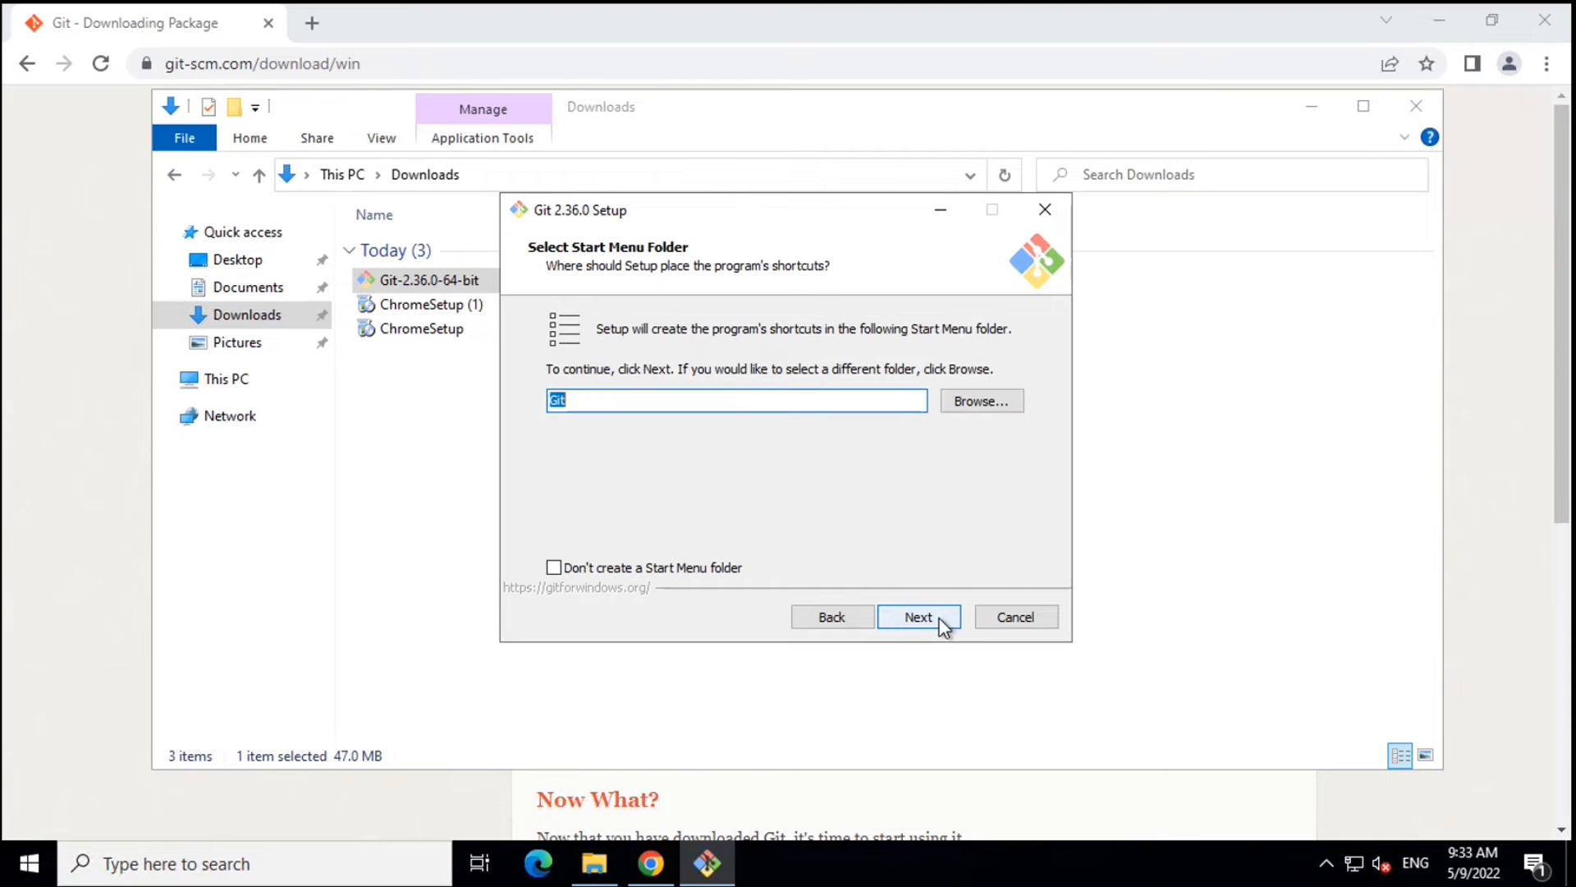
- Keep the default Start Menu folder and leave Vim as Git's default editor
click(941, 622)
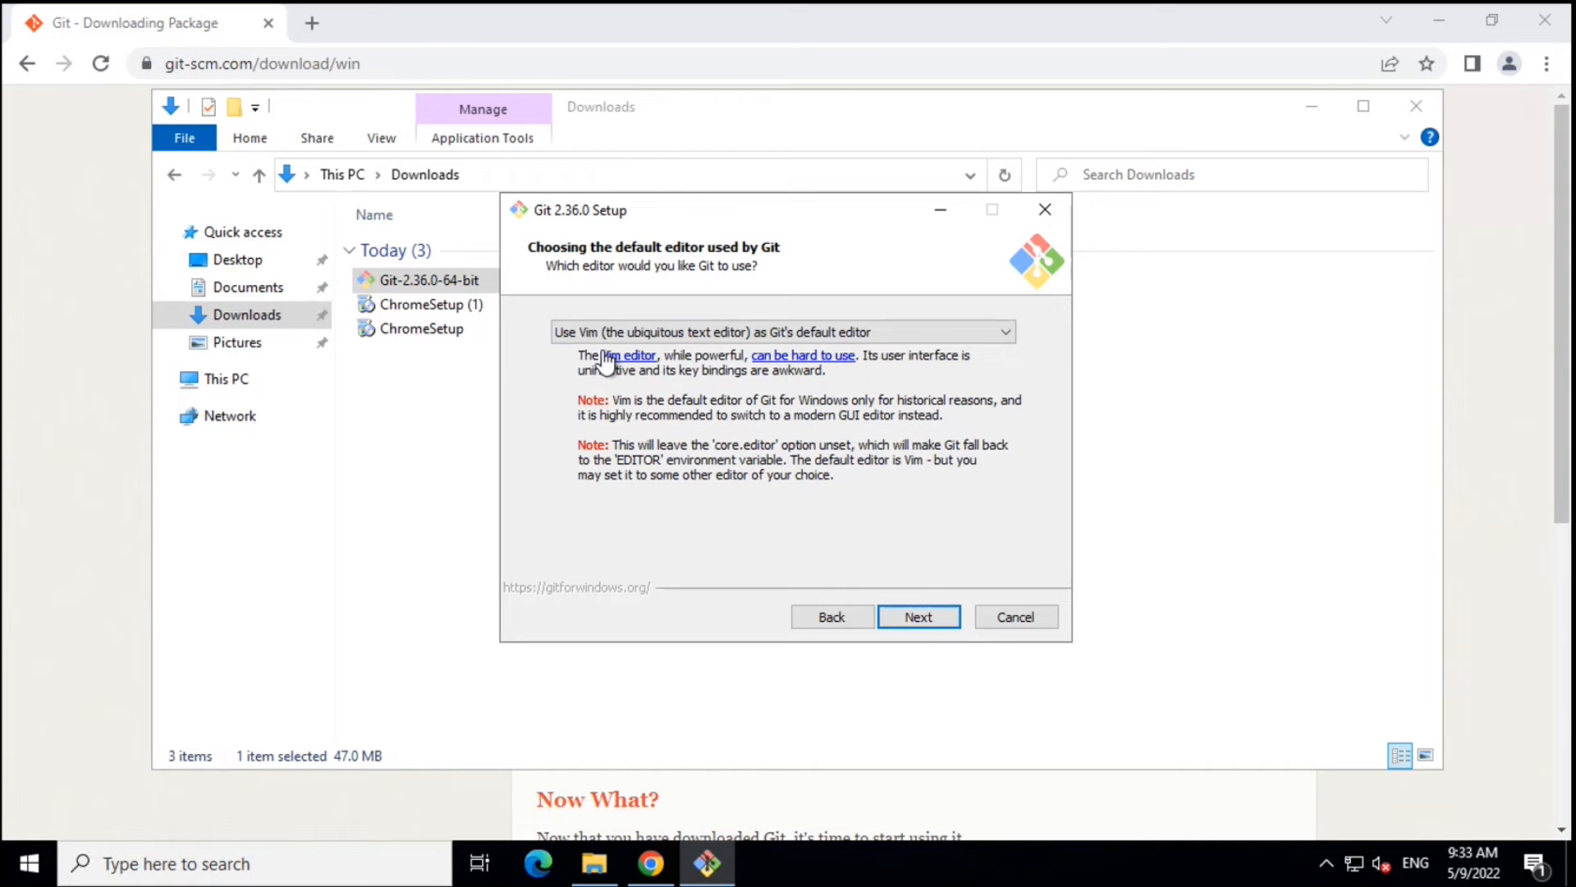
click(880, 332)
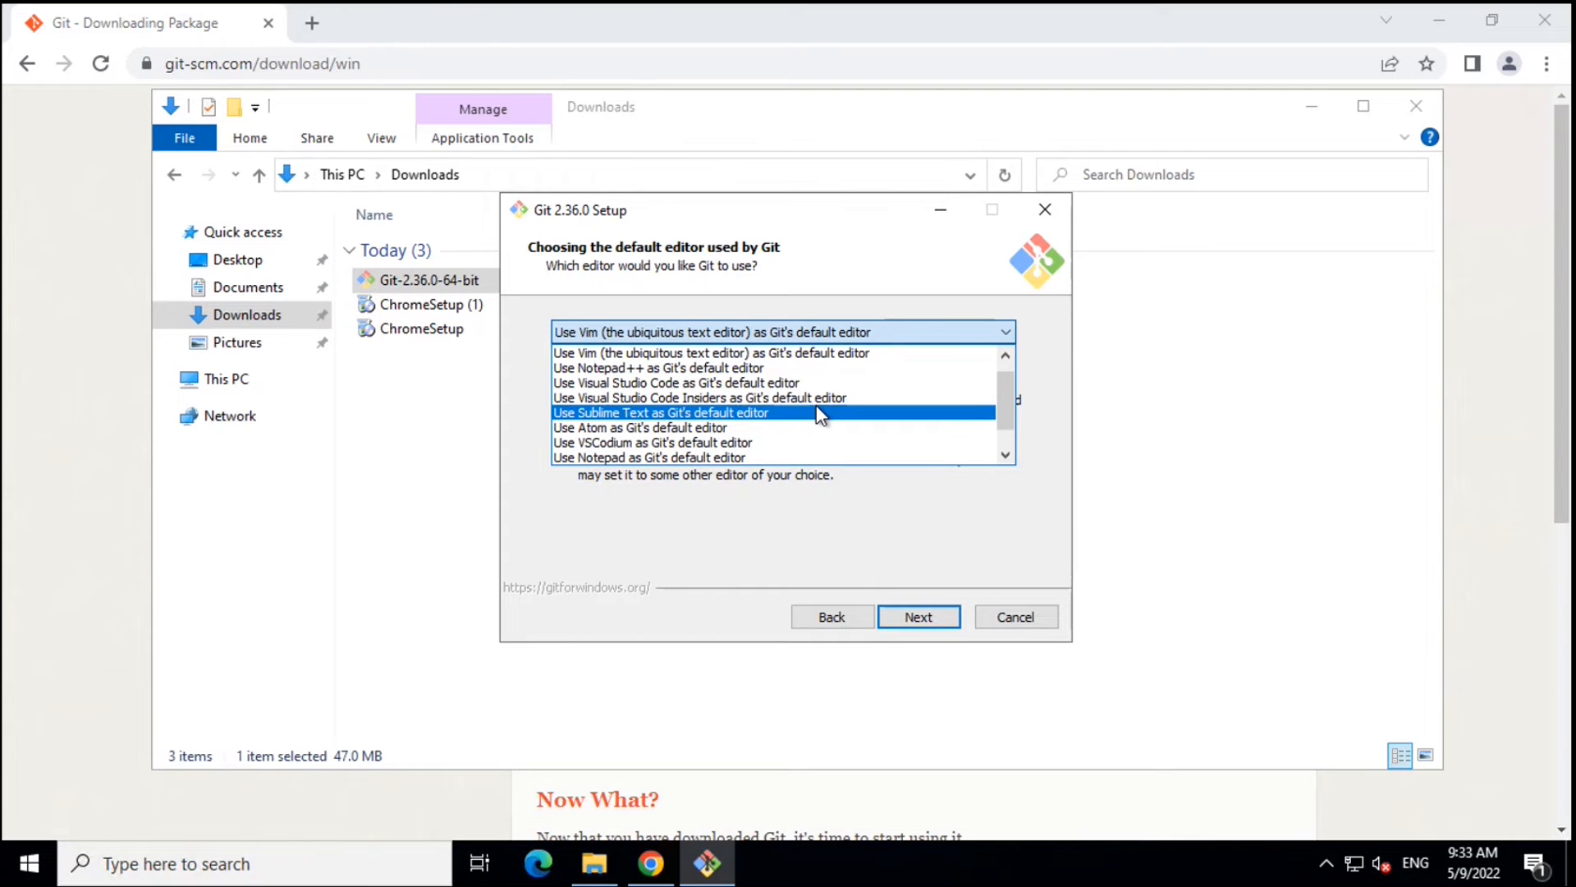
scroll(817, 409, down, 1)
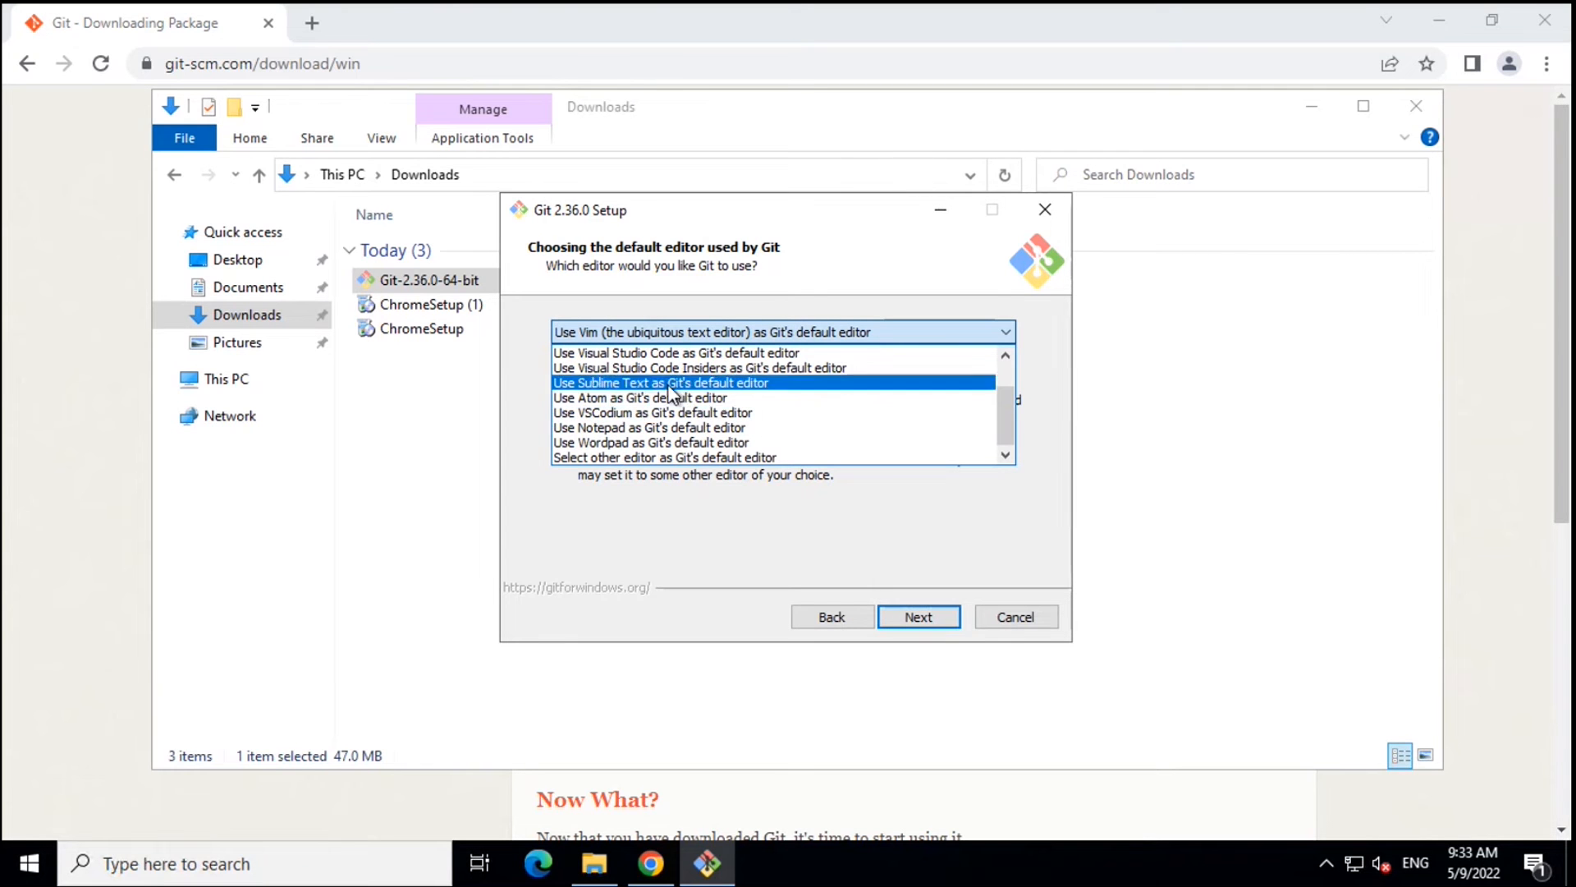
scroll(636, 409, up, 1)
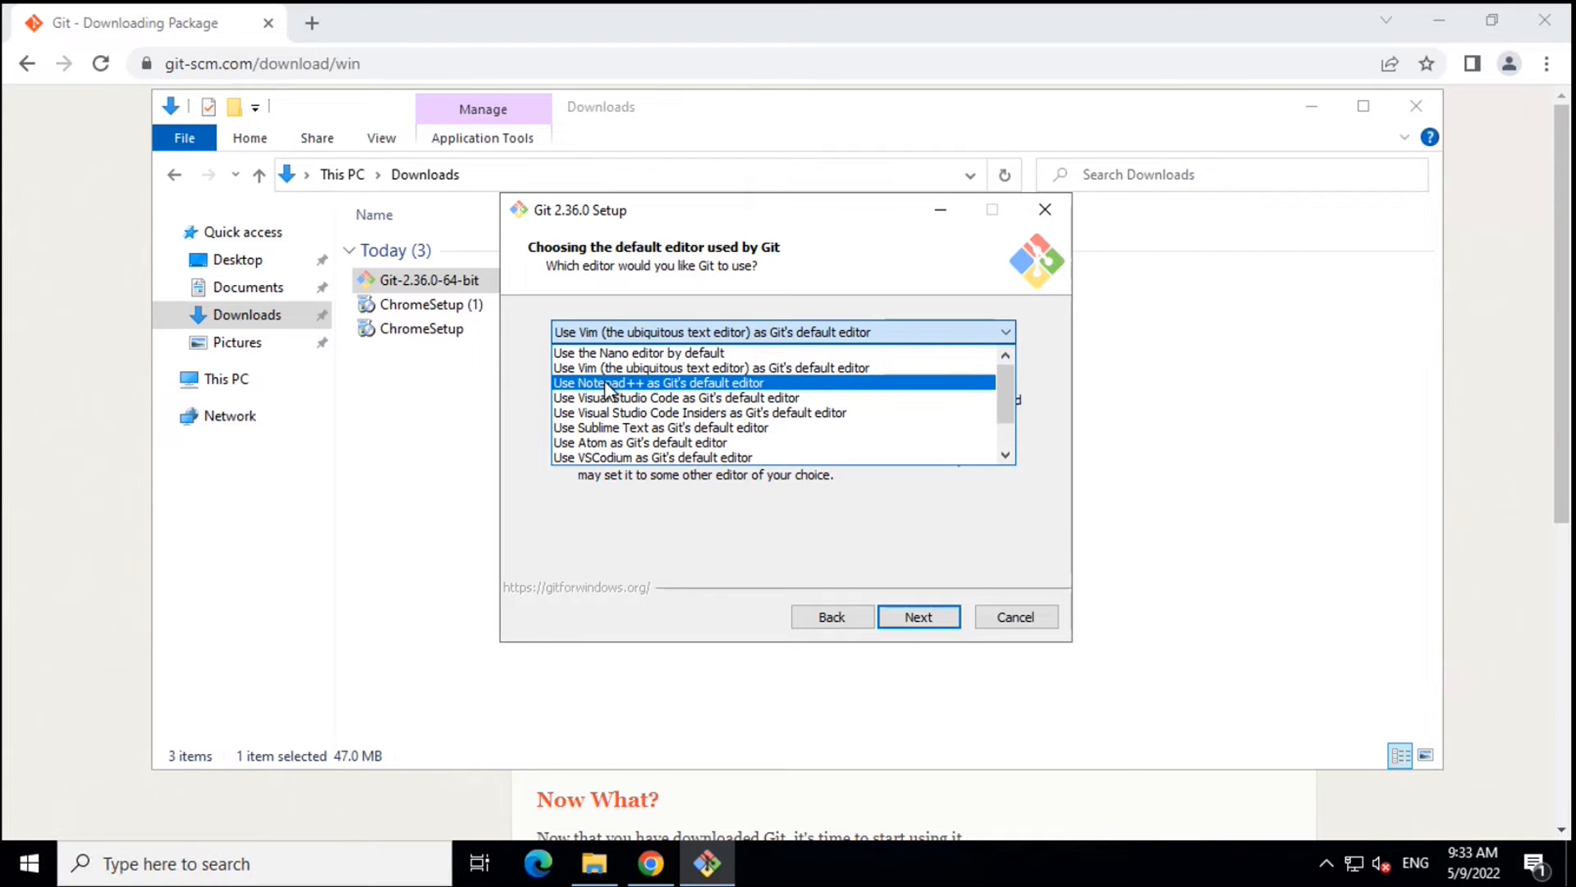
scroll(606, 387, down, 1)
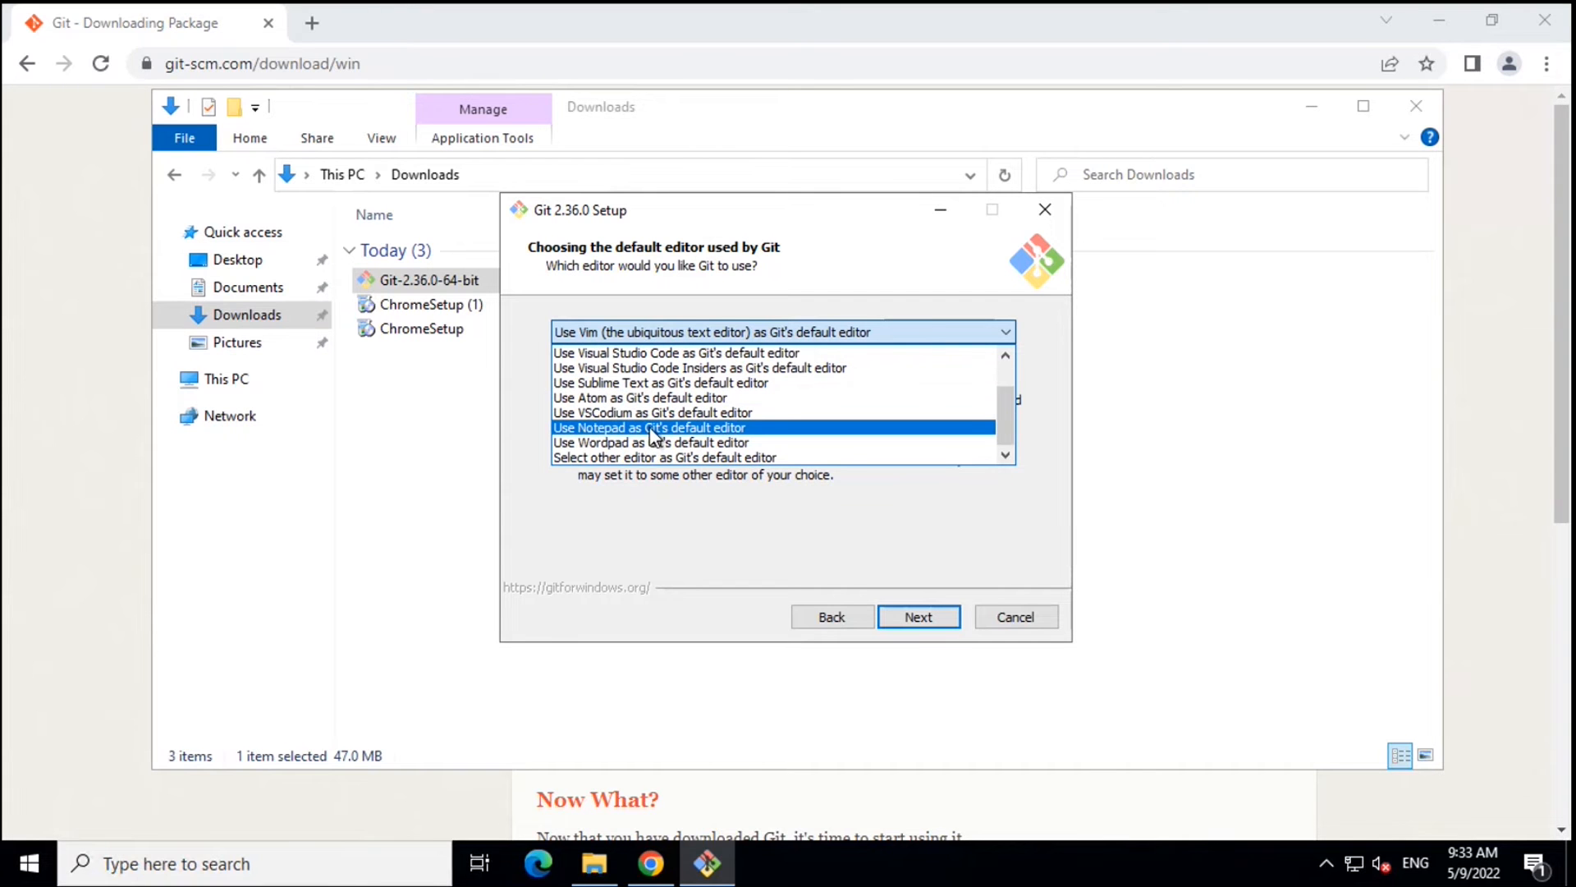
scroll(653, 435, up, 1)
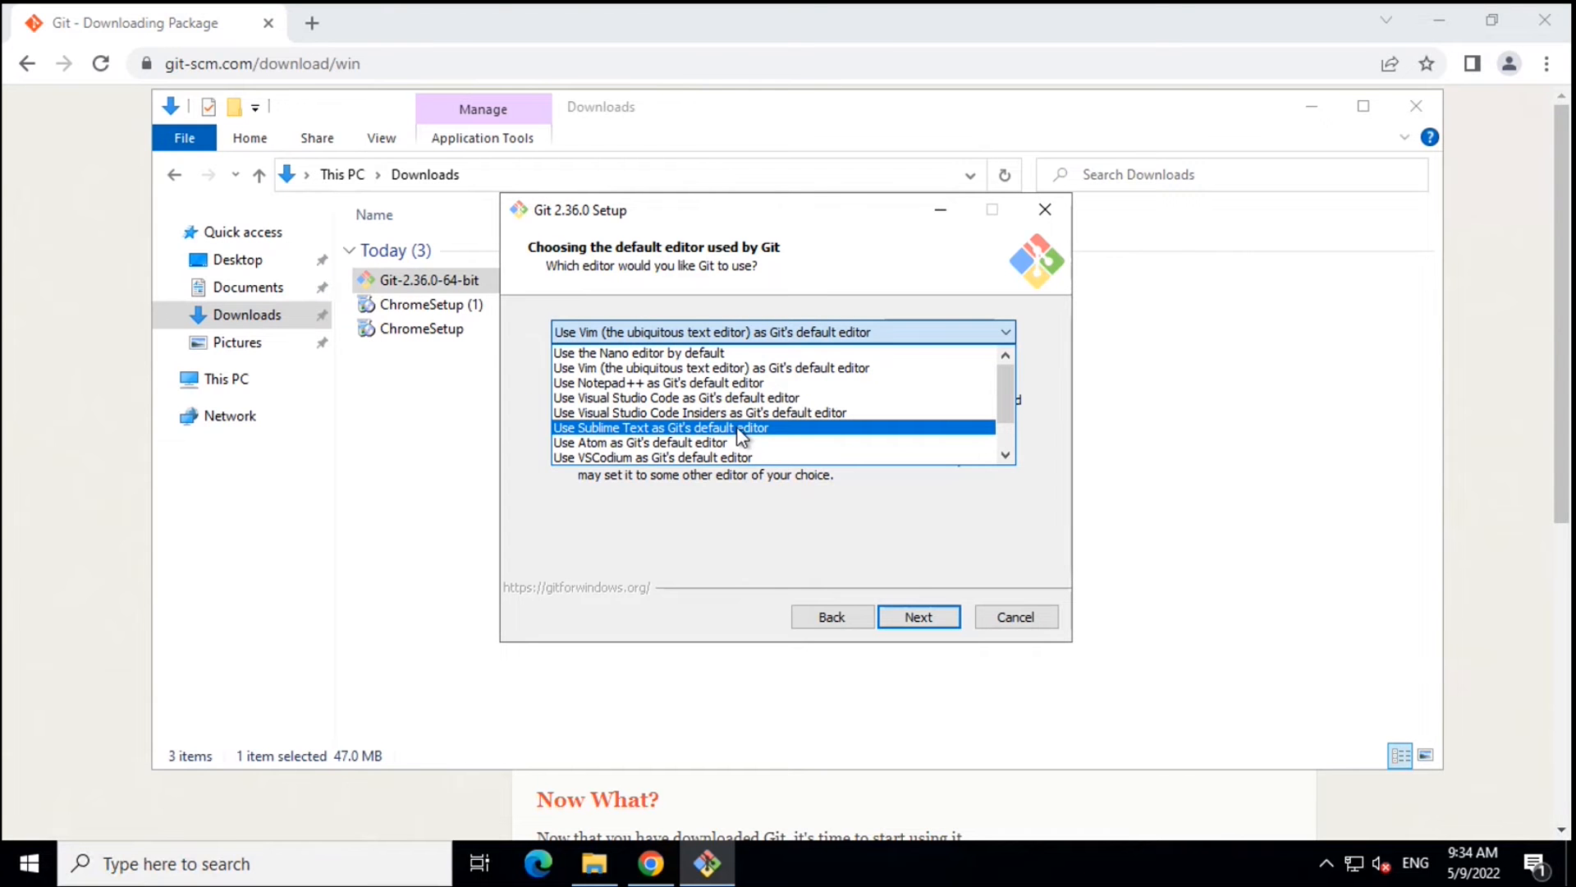
click(718, 514)
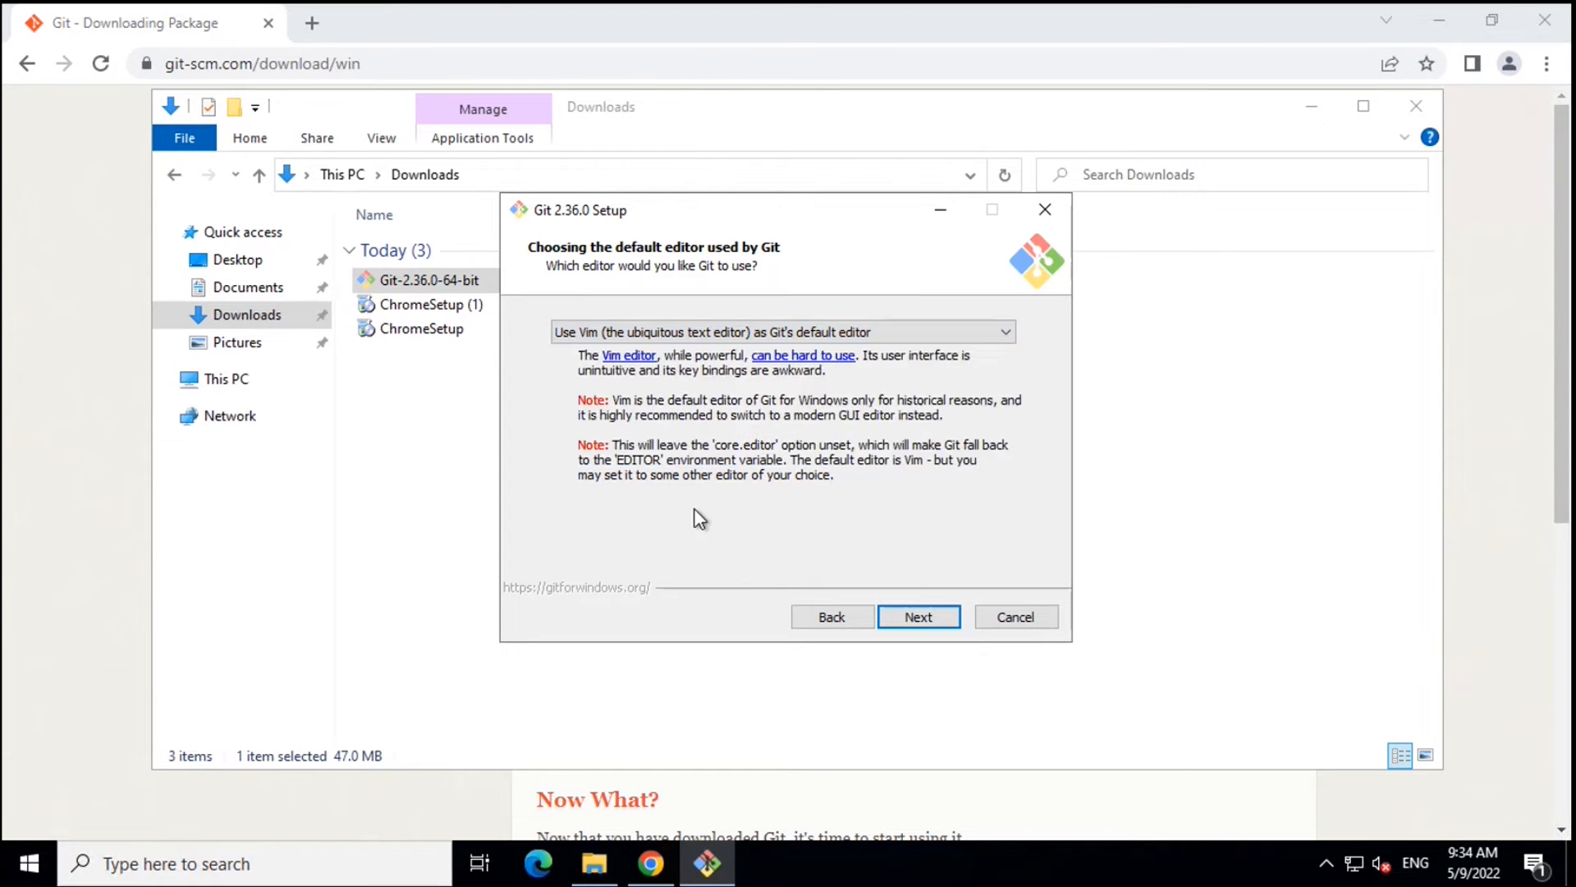
click(934, 614)
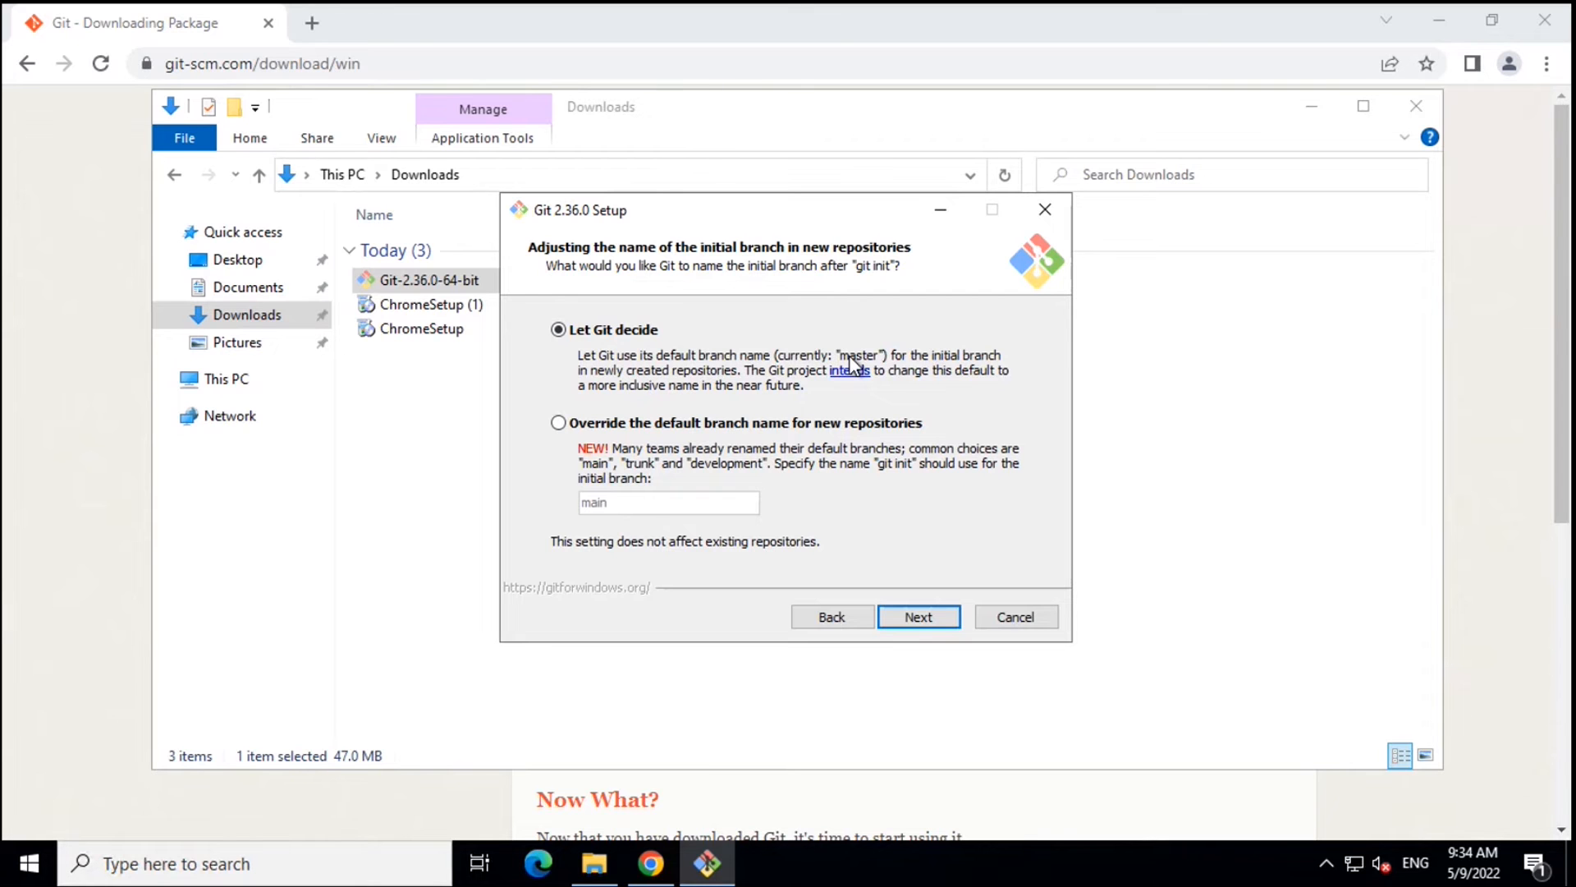
- Accept Let Git decide, the recommended PATH option, bundled OpenSSH and the OpenSSL backend
click(924, 620)
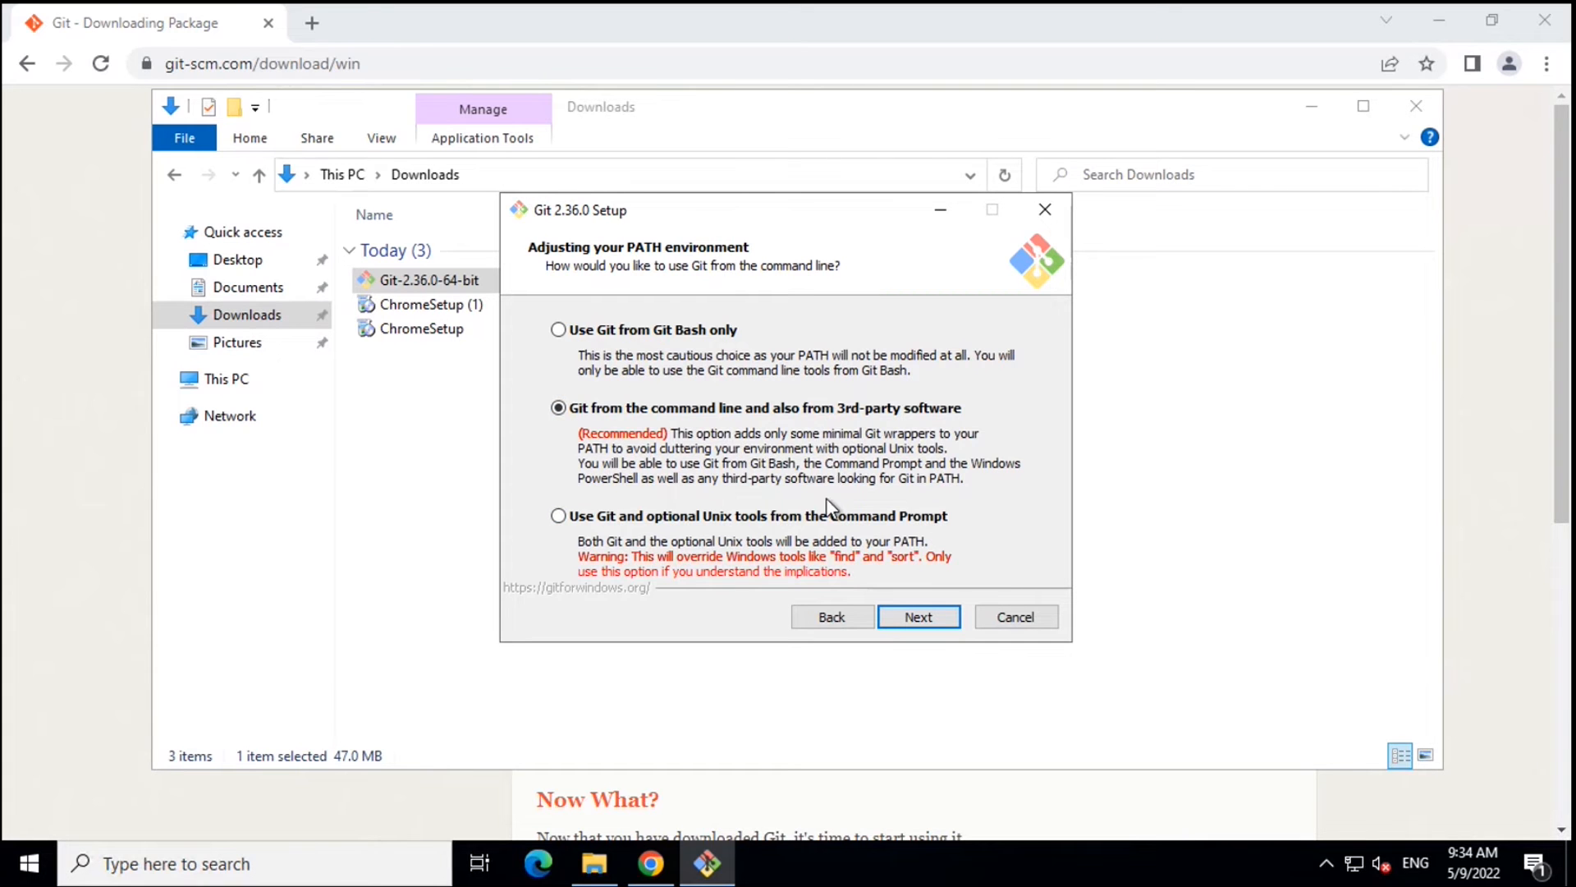
click(924, 622)
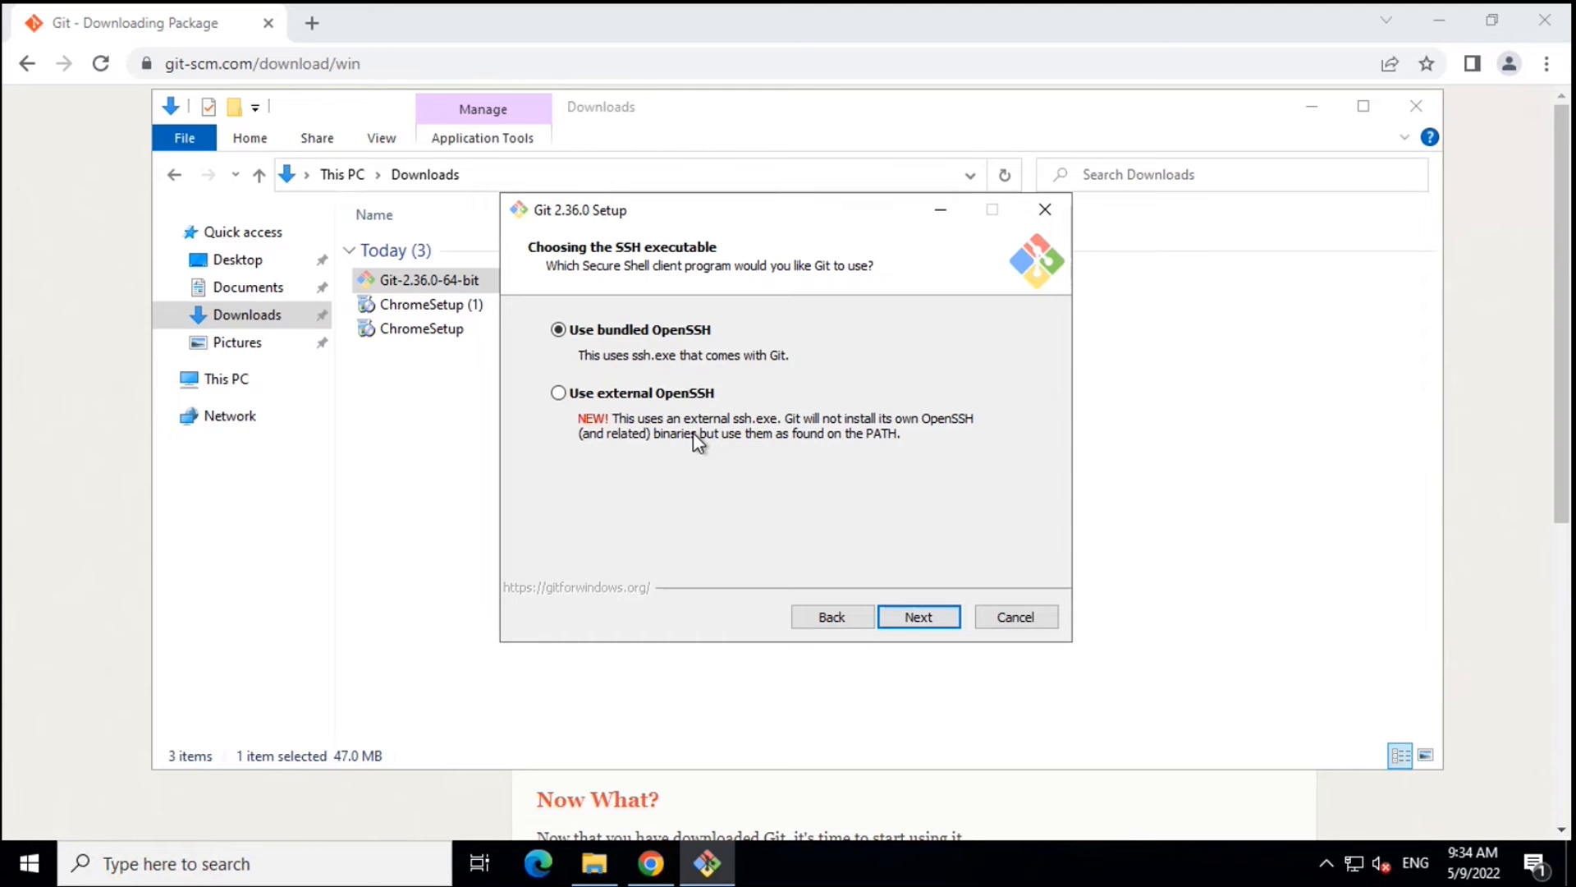
click(923, 623)
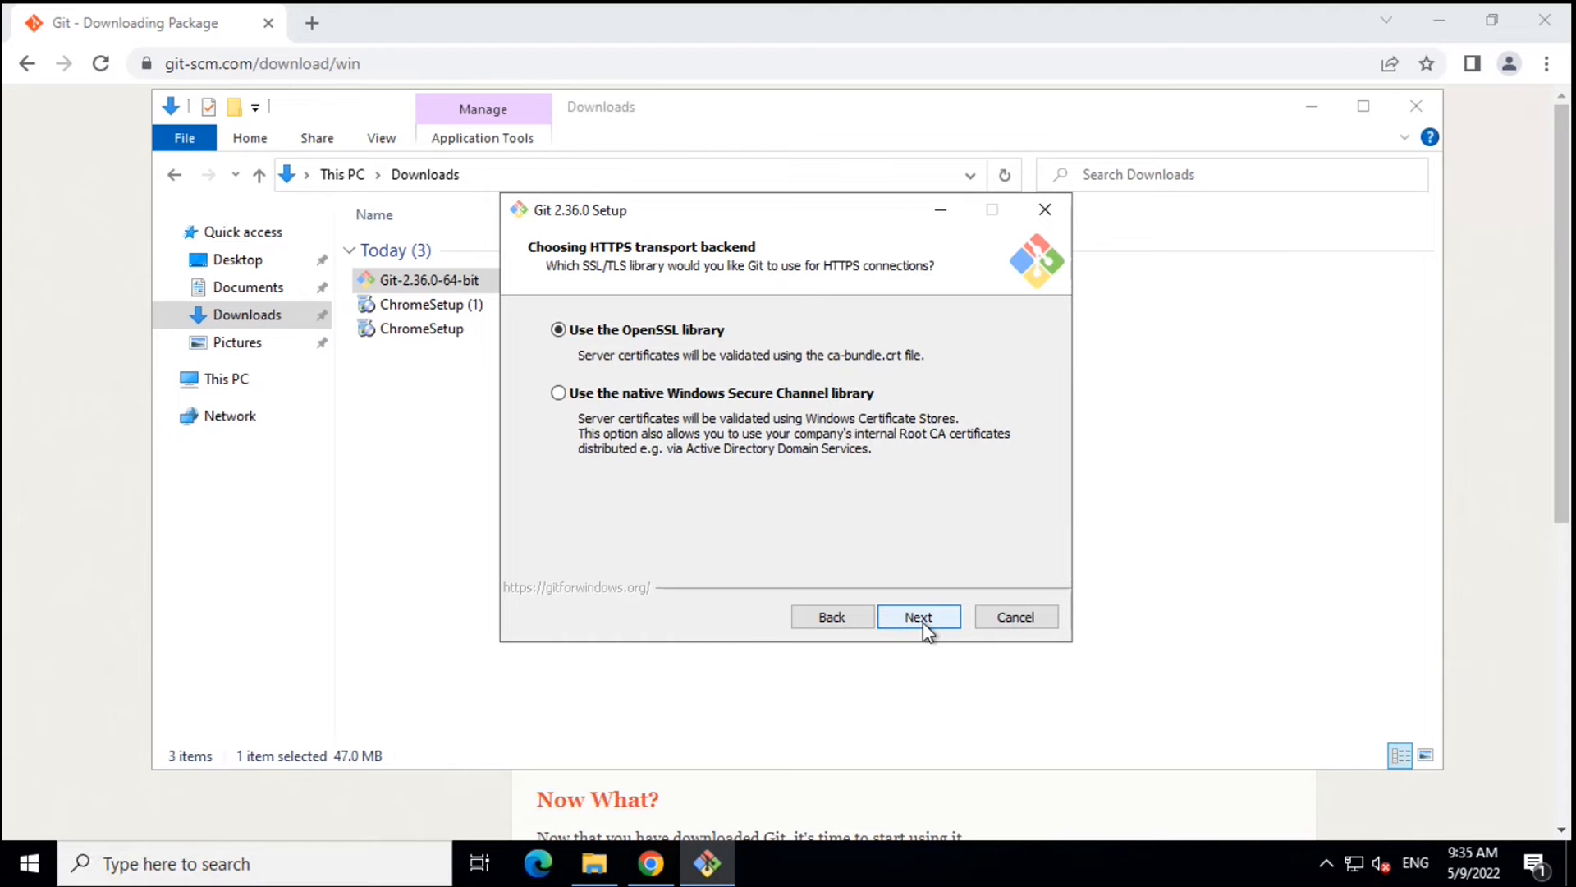
click(923, 623)
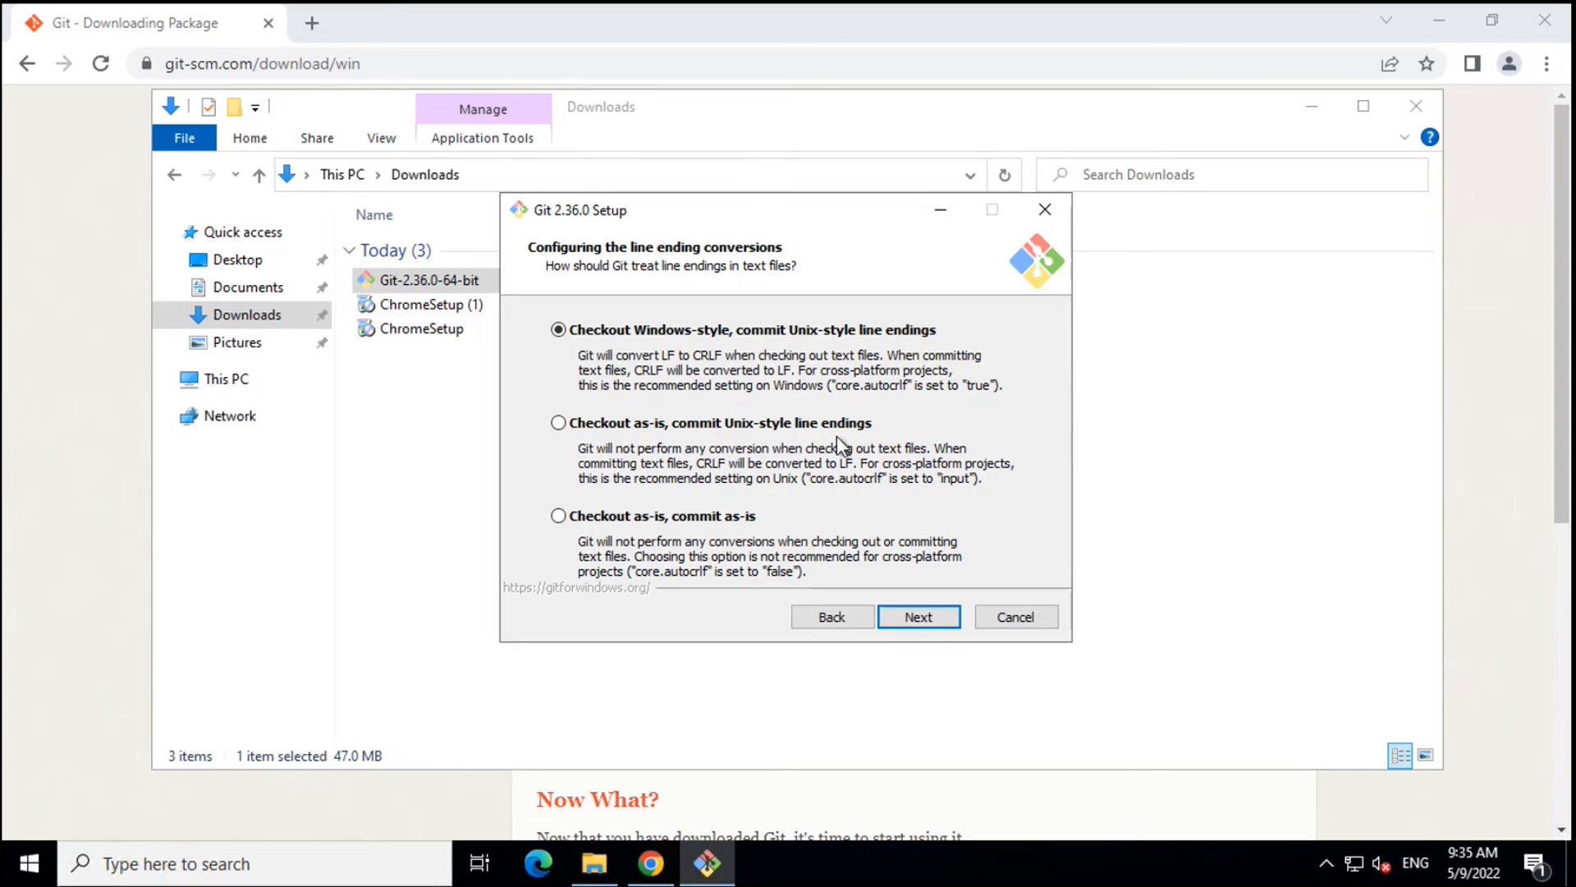
- Keep Windows-style line endings, the MinTTY terminal and the default git pull behaviour
click(922, 618)
click(920, 617)
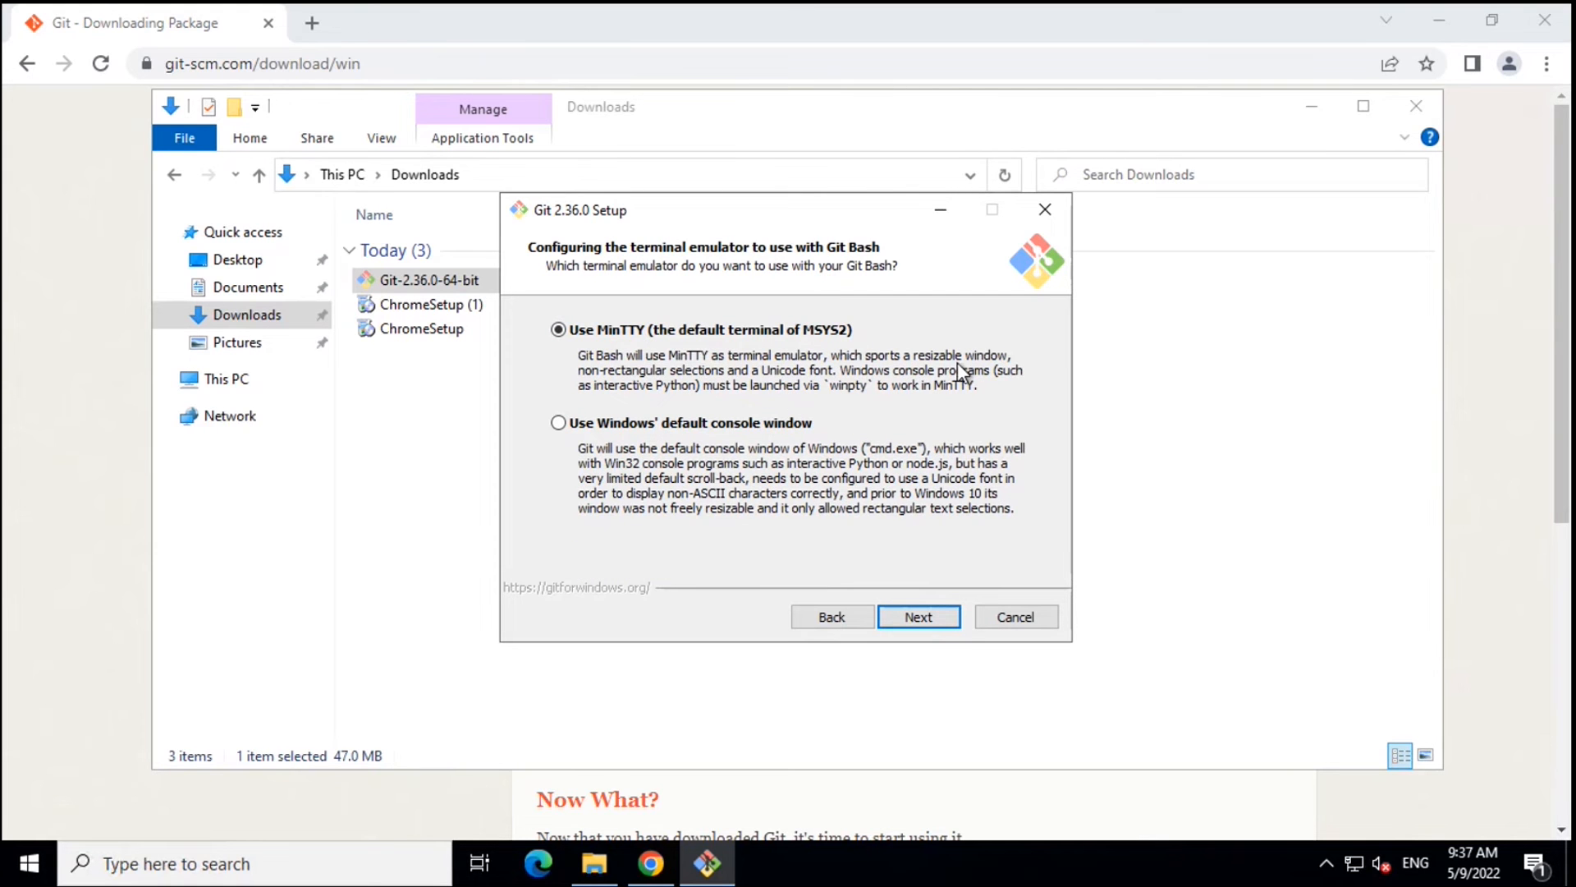
click(917, 617)
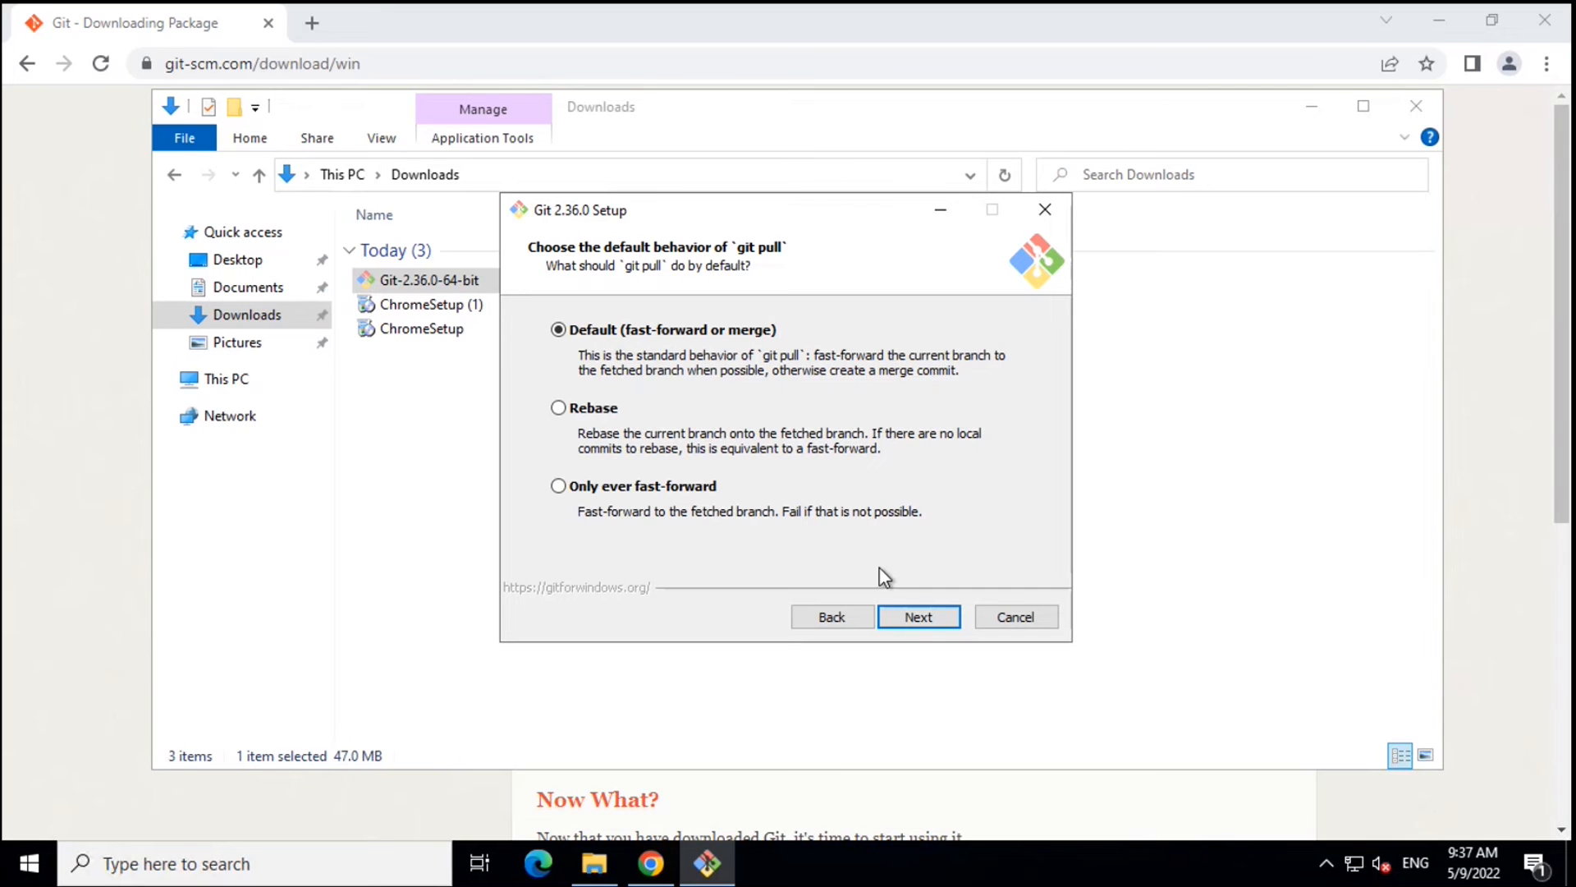
click(918, 622)
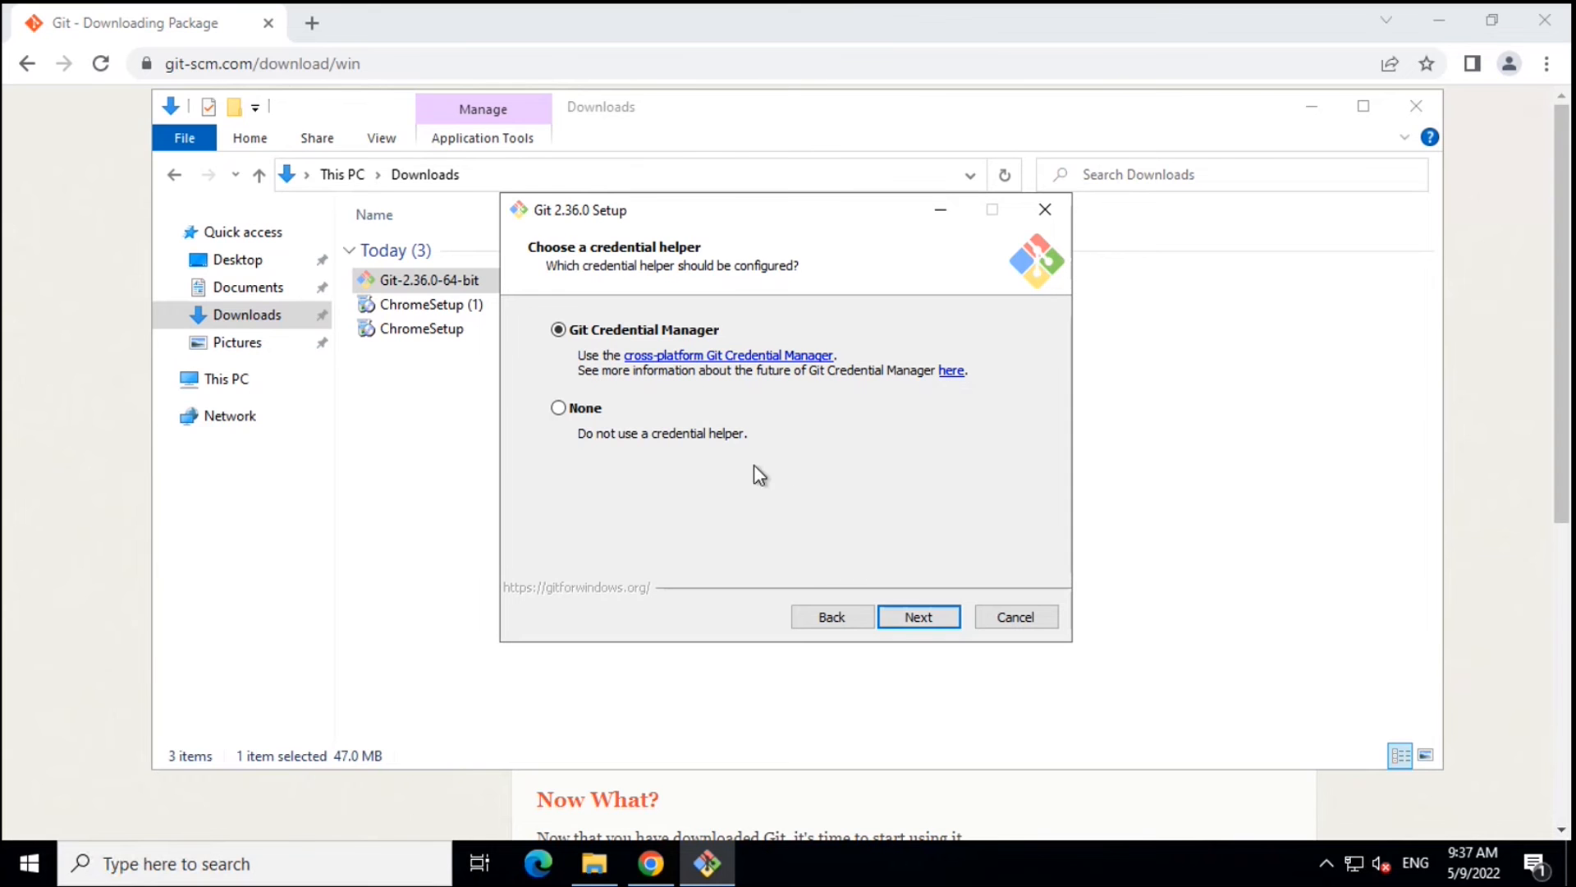
- Keep Git Credential Manager and file system caching, skip experimental options, and install Git
click(925, 619)
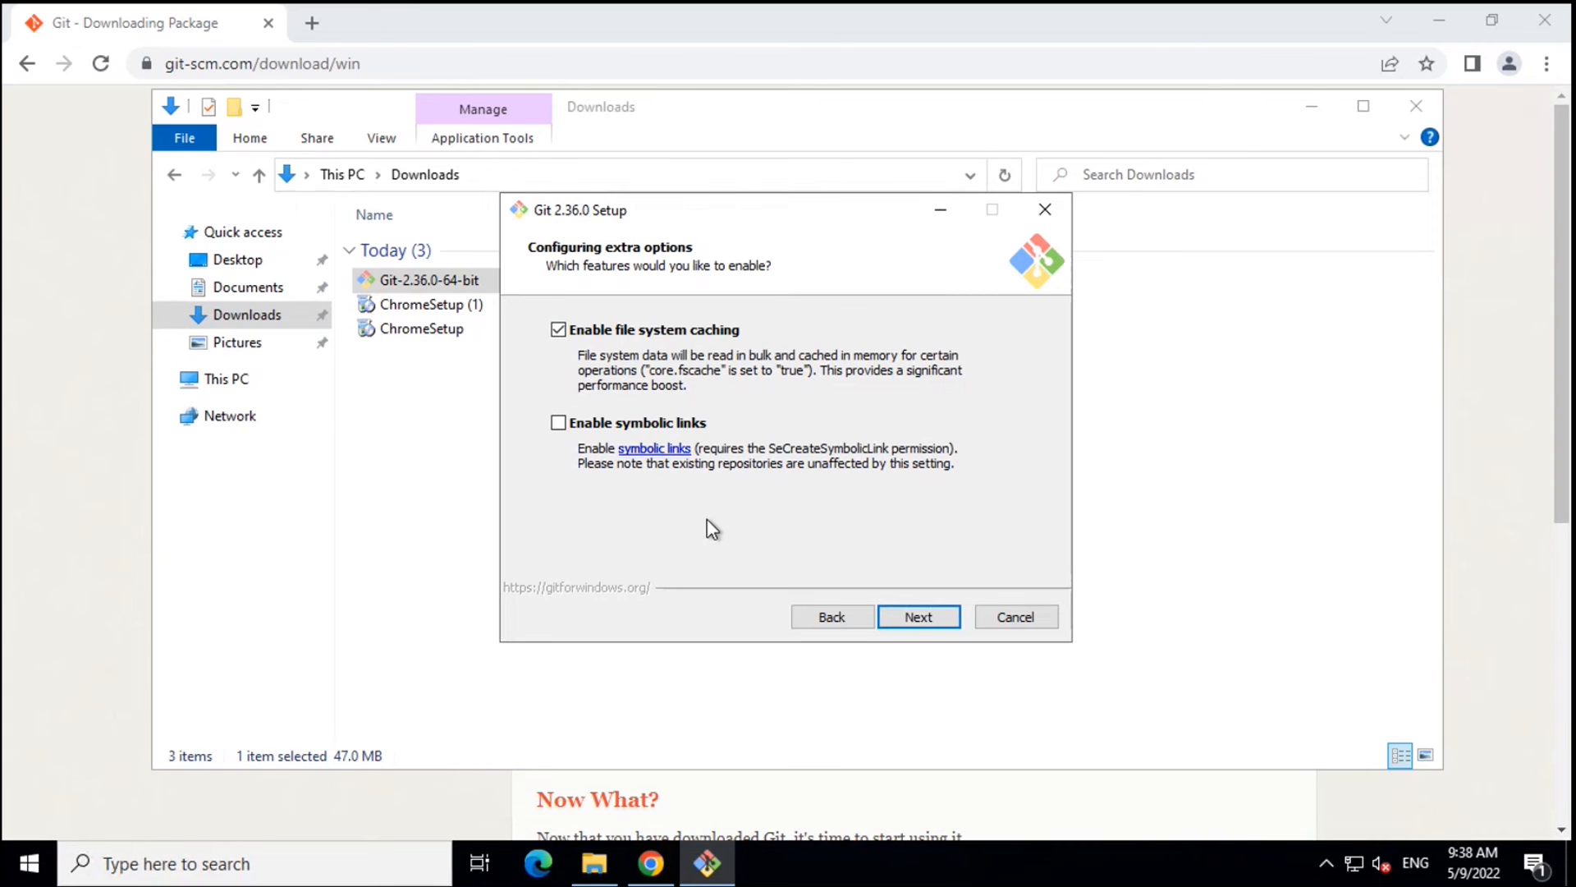
click(909, 617)
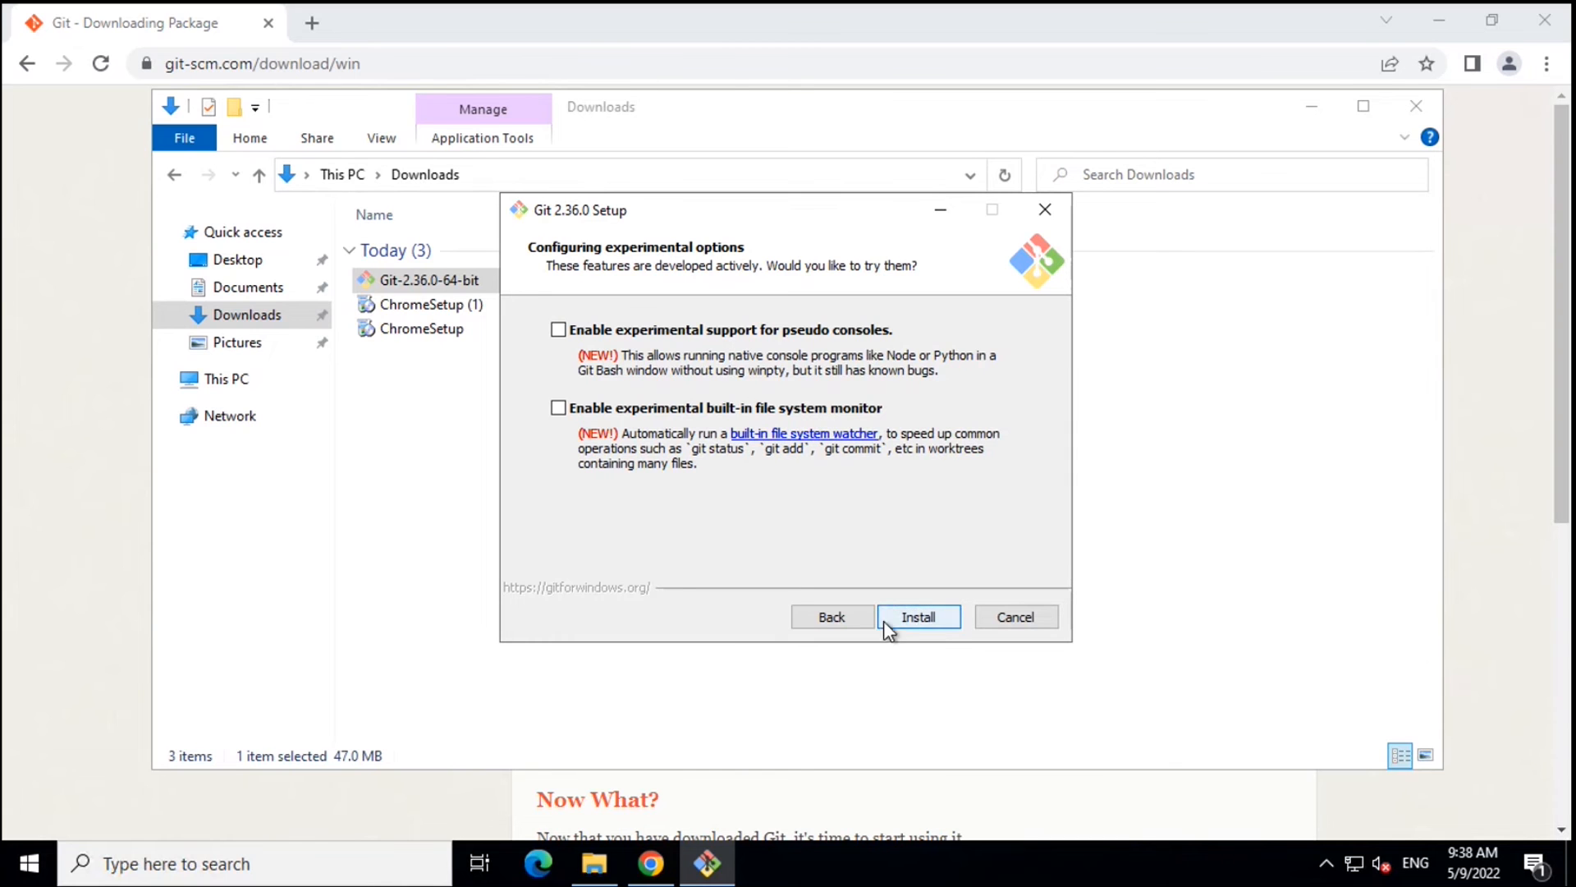
click(923, 618)
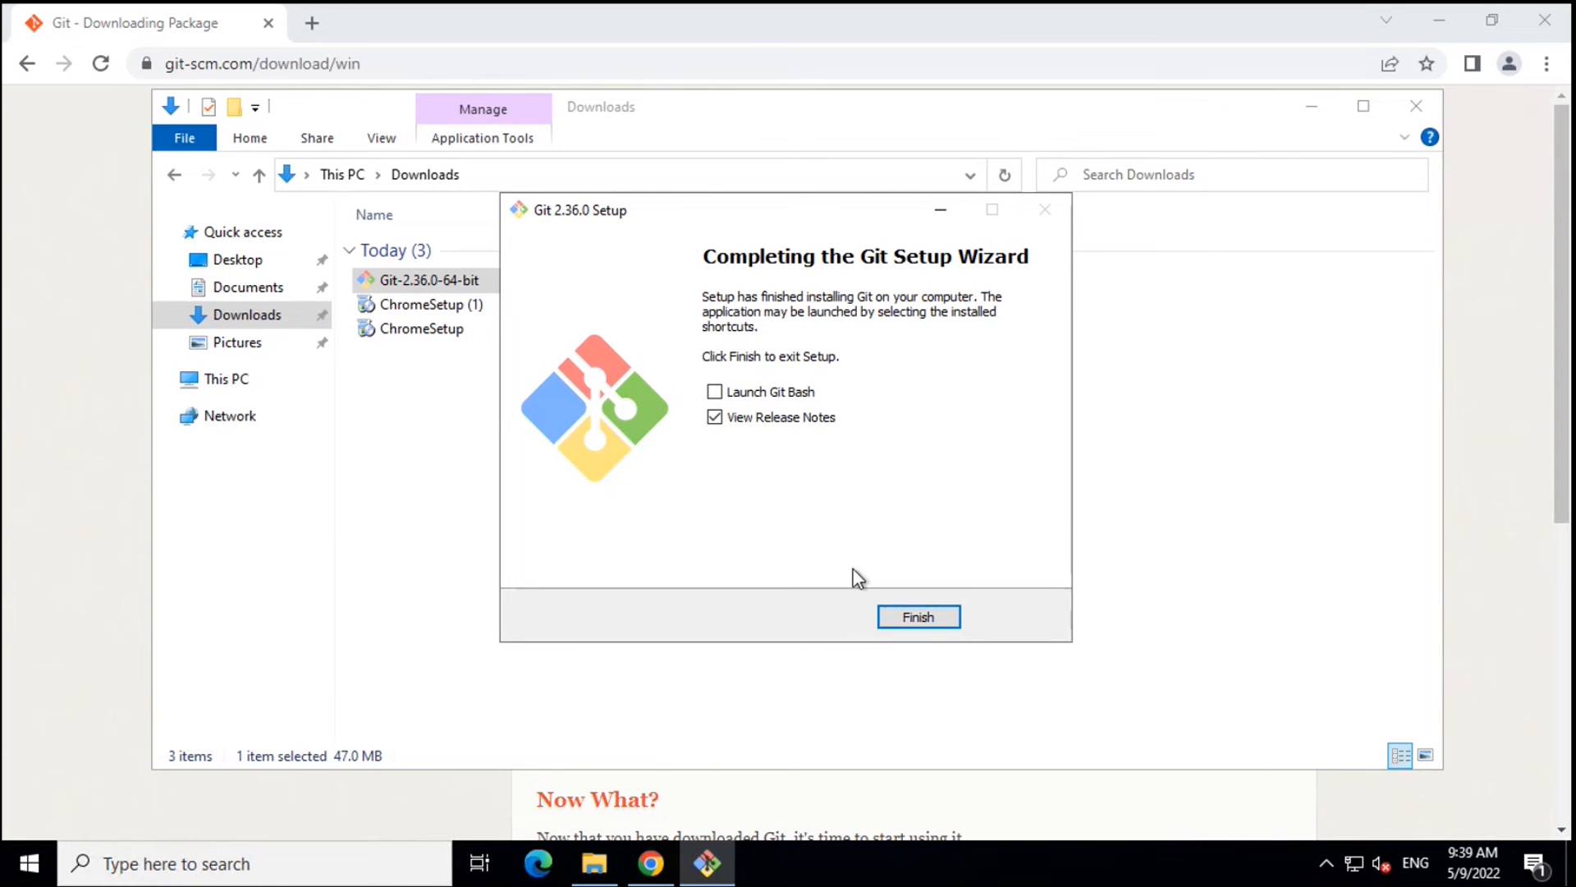
- Finish the Git 2.36.0 setup wizard and deselect the installer in Downloads
click(918, 617)
click(474, 738)
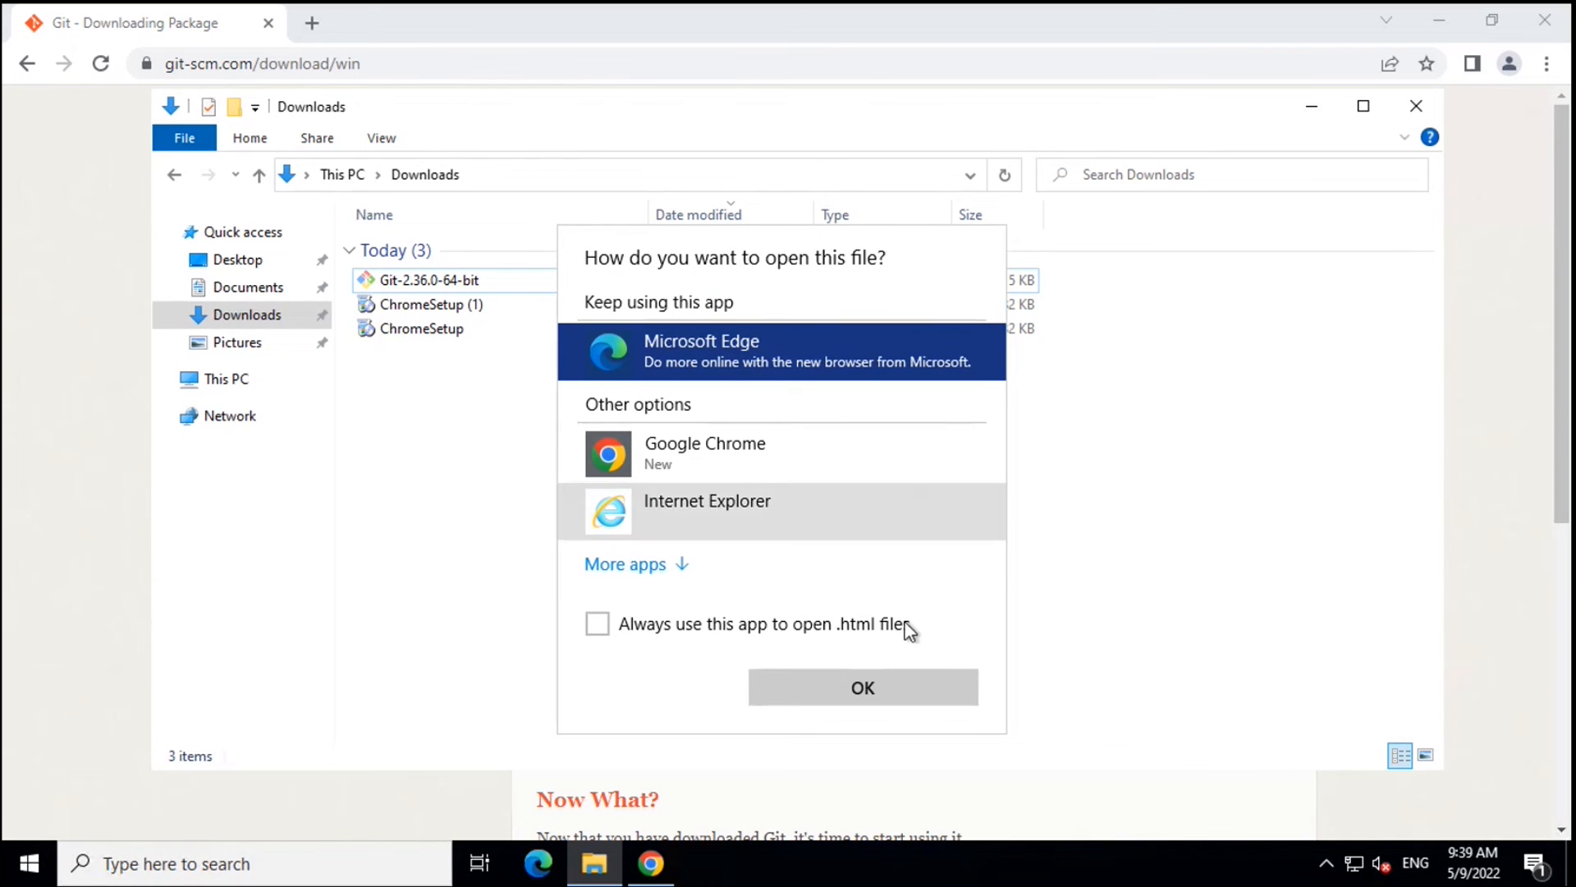
- Open ReleaseNotes.html in Microsoft Edge and read through the Git 2.36.0 release notes
double_click(667, 353)
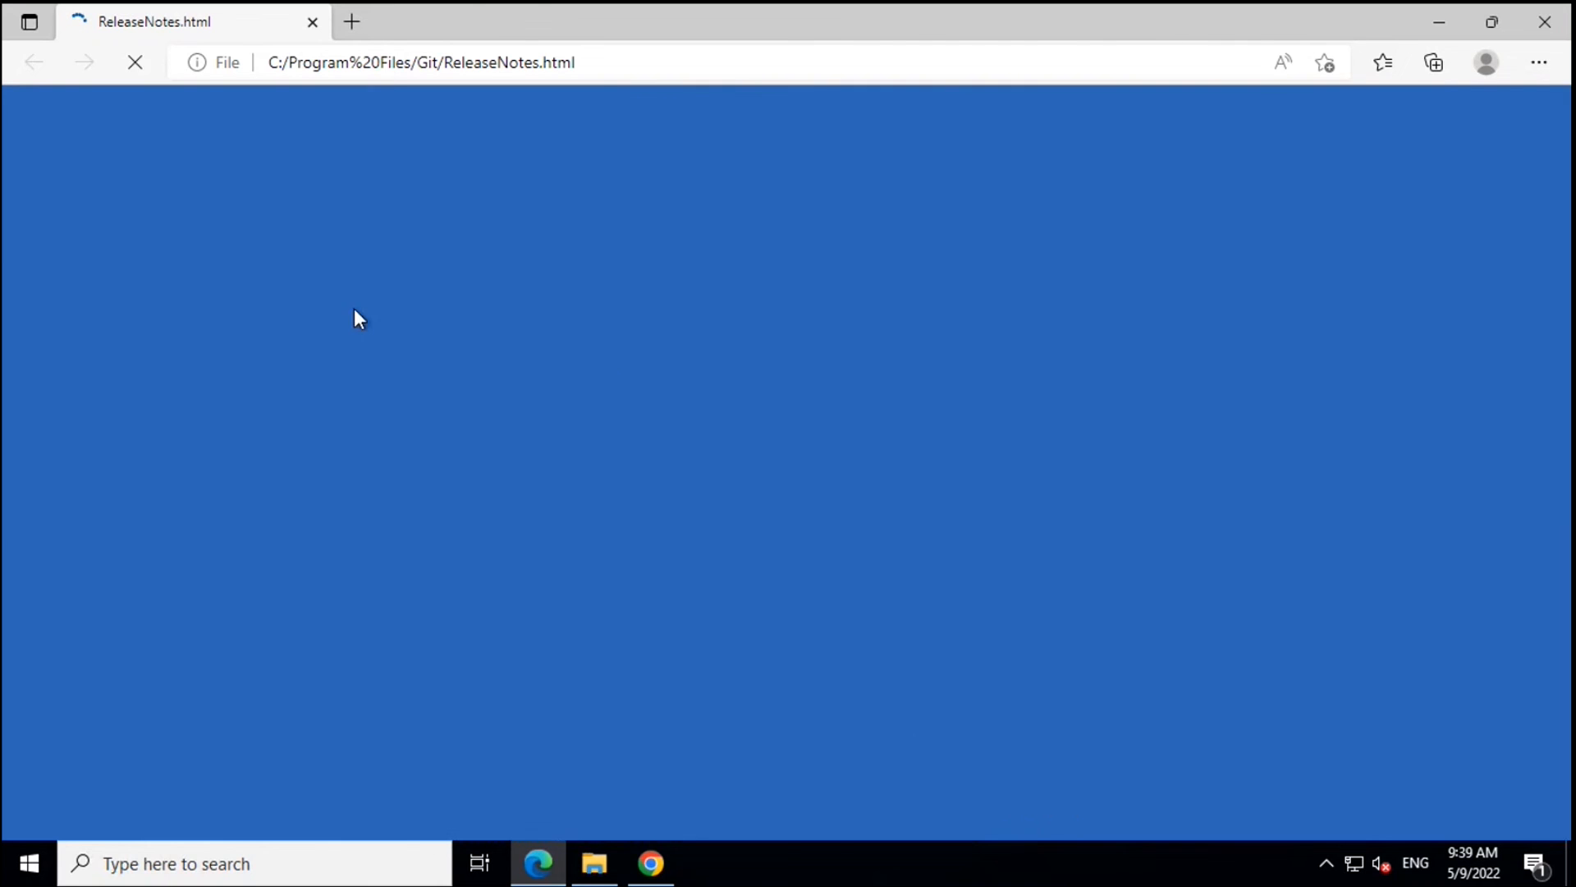
scroll(502, 493, down, 20)
scroll(583, 422, up, 15)
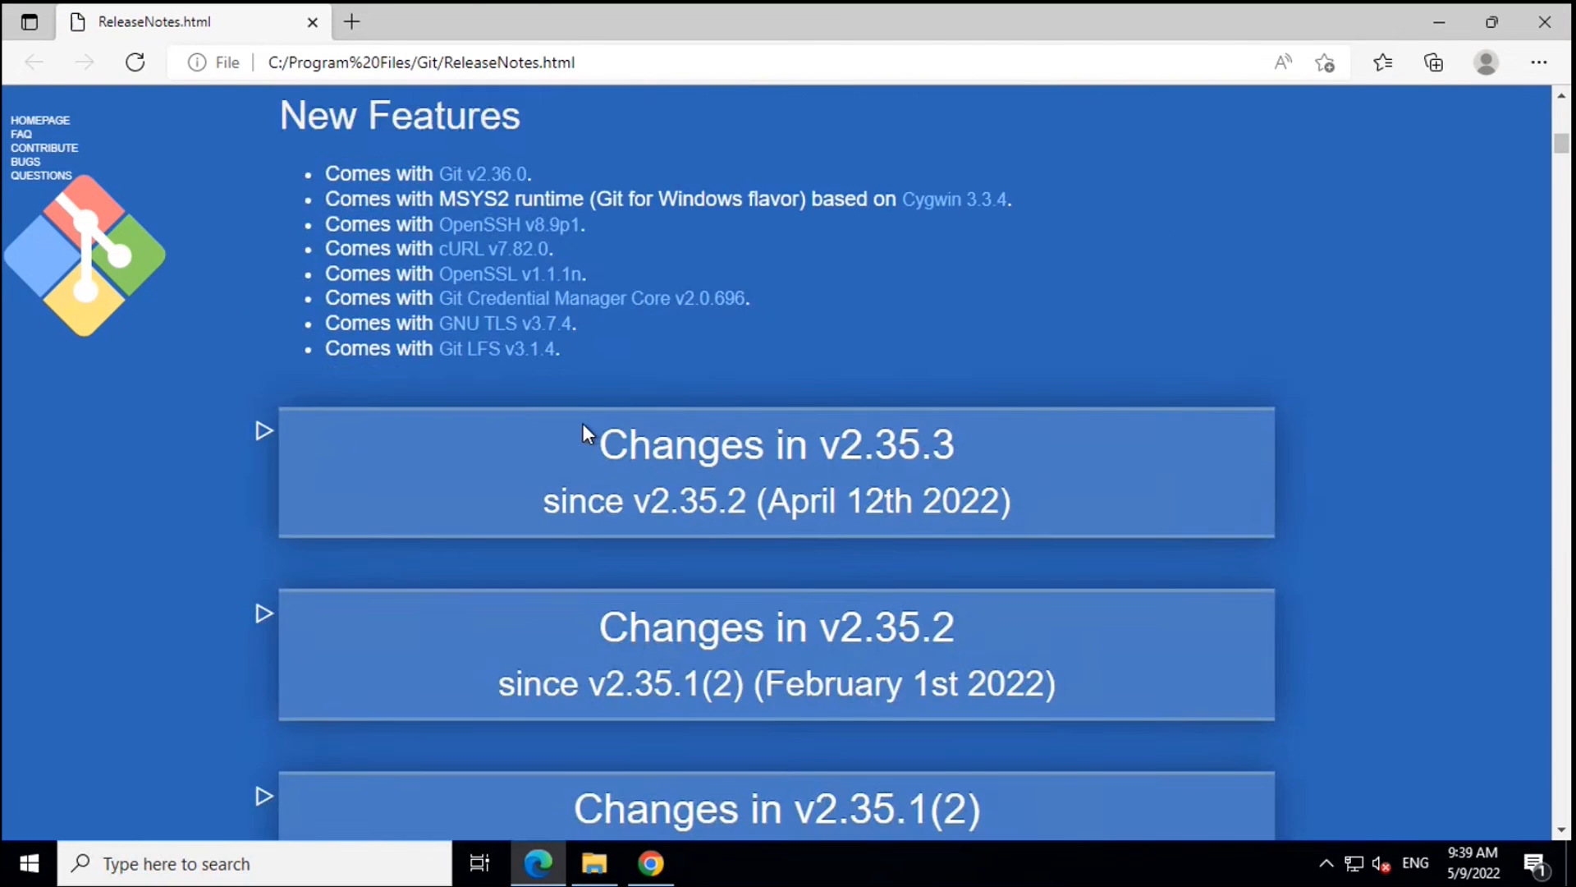
scroll(583, 422, down, 20)
scroll(583, 422, down, 5)
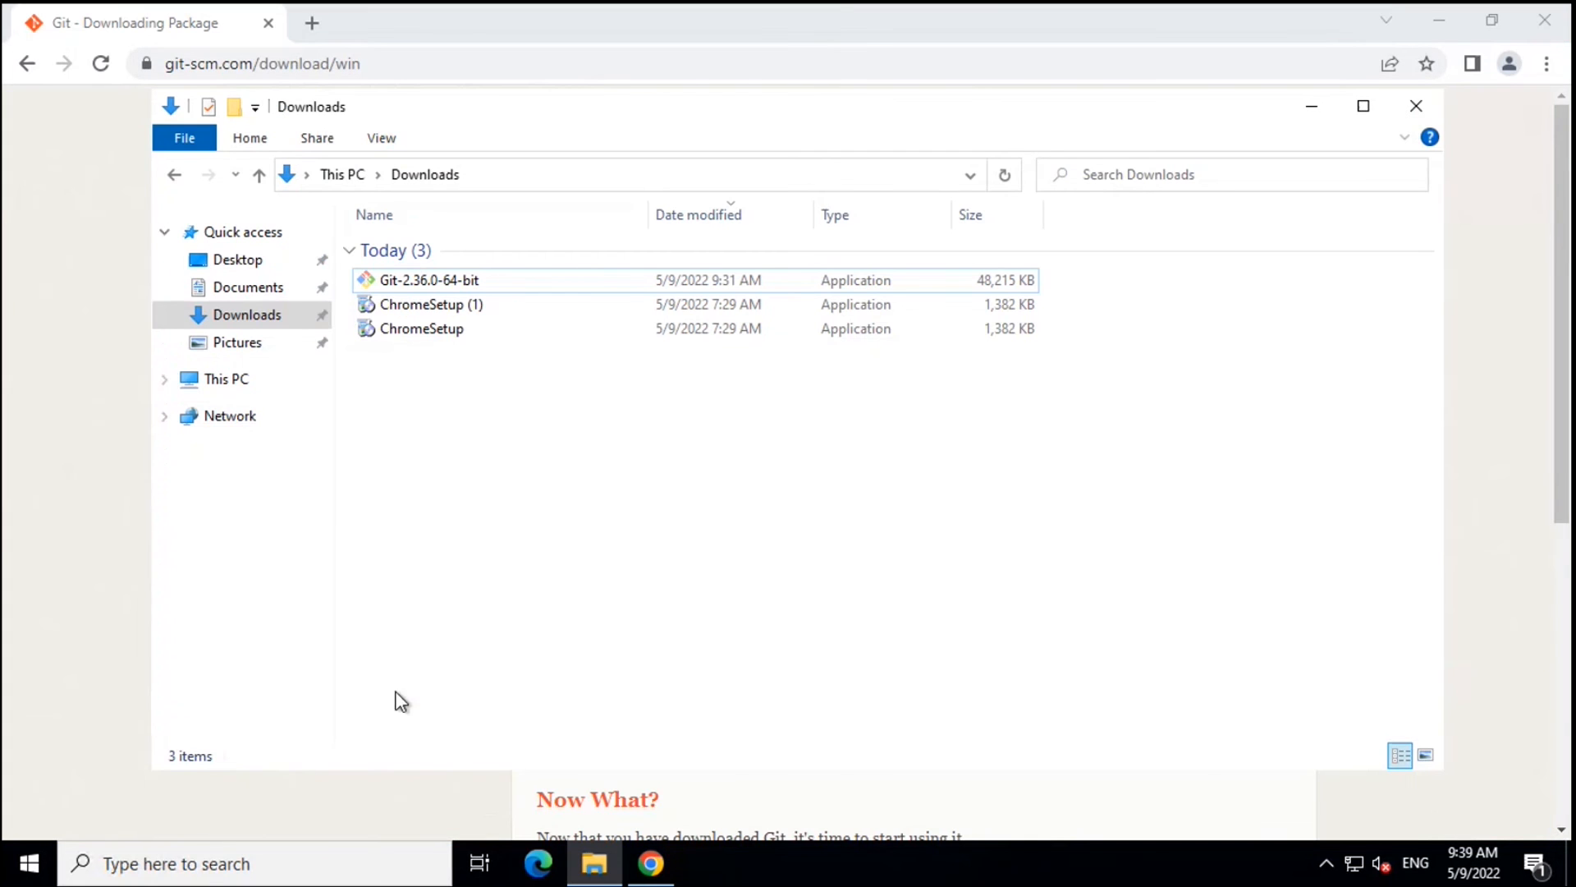
- Minimize Chrome and launch Git Bash by searching 'git' in the Start menu
click(1445, 22)
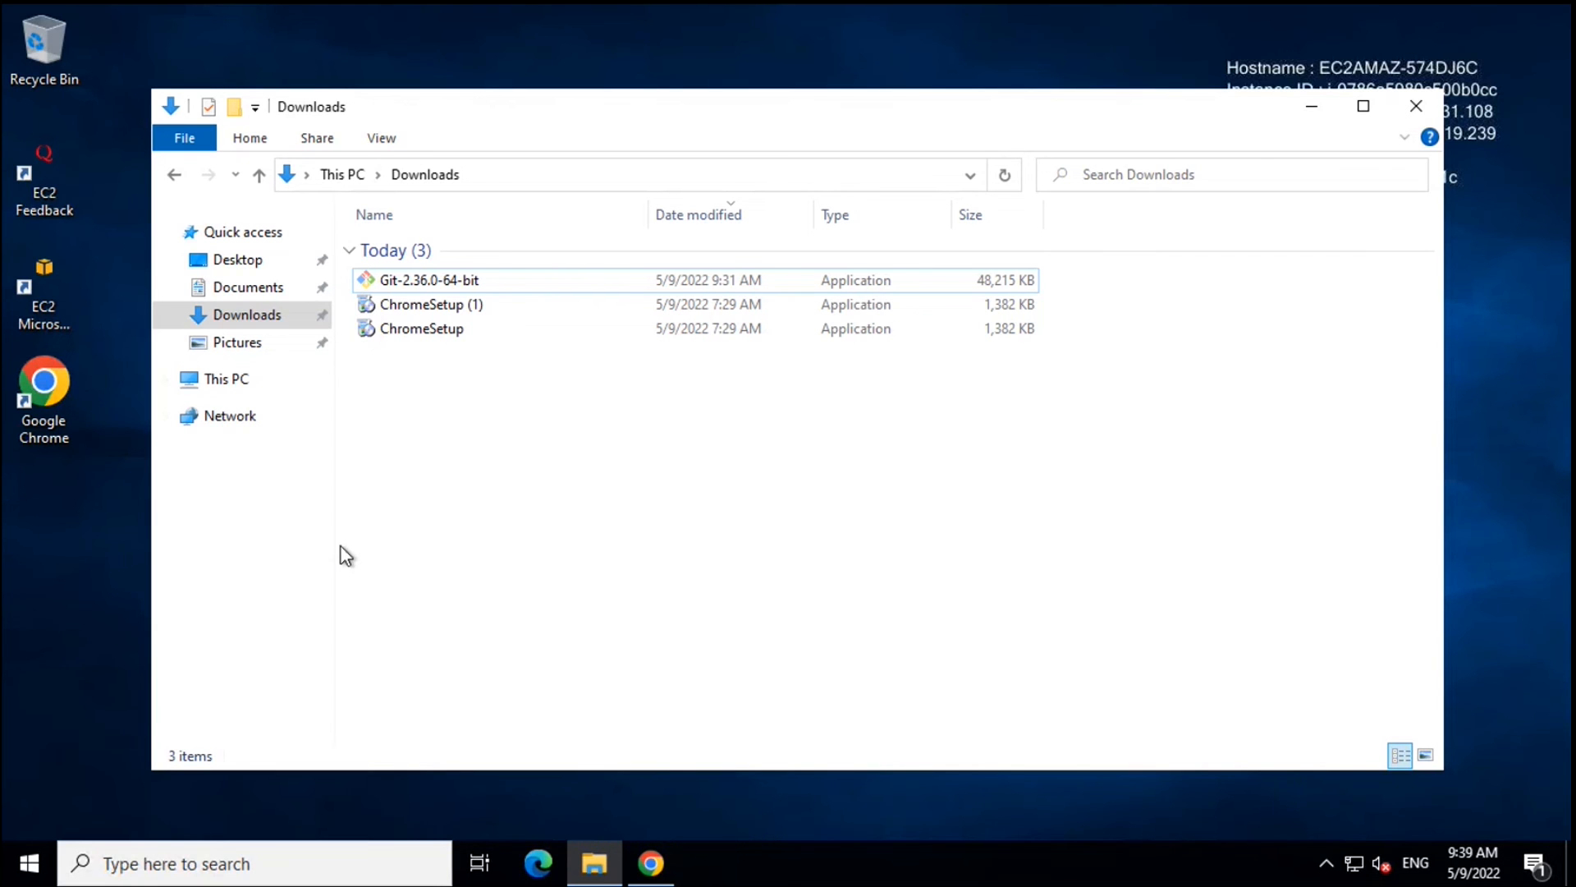
click(29, 869)
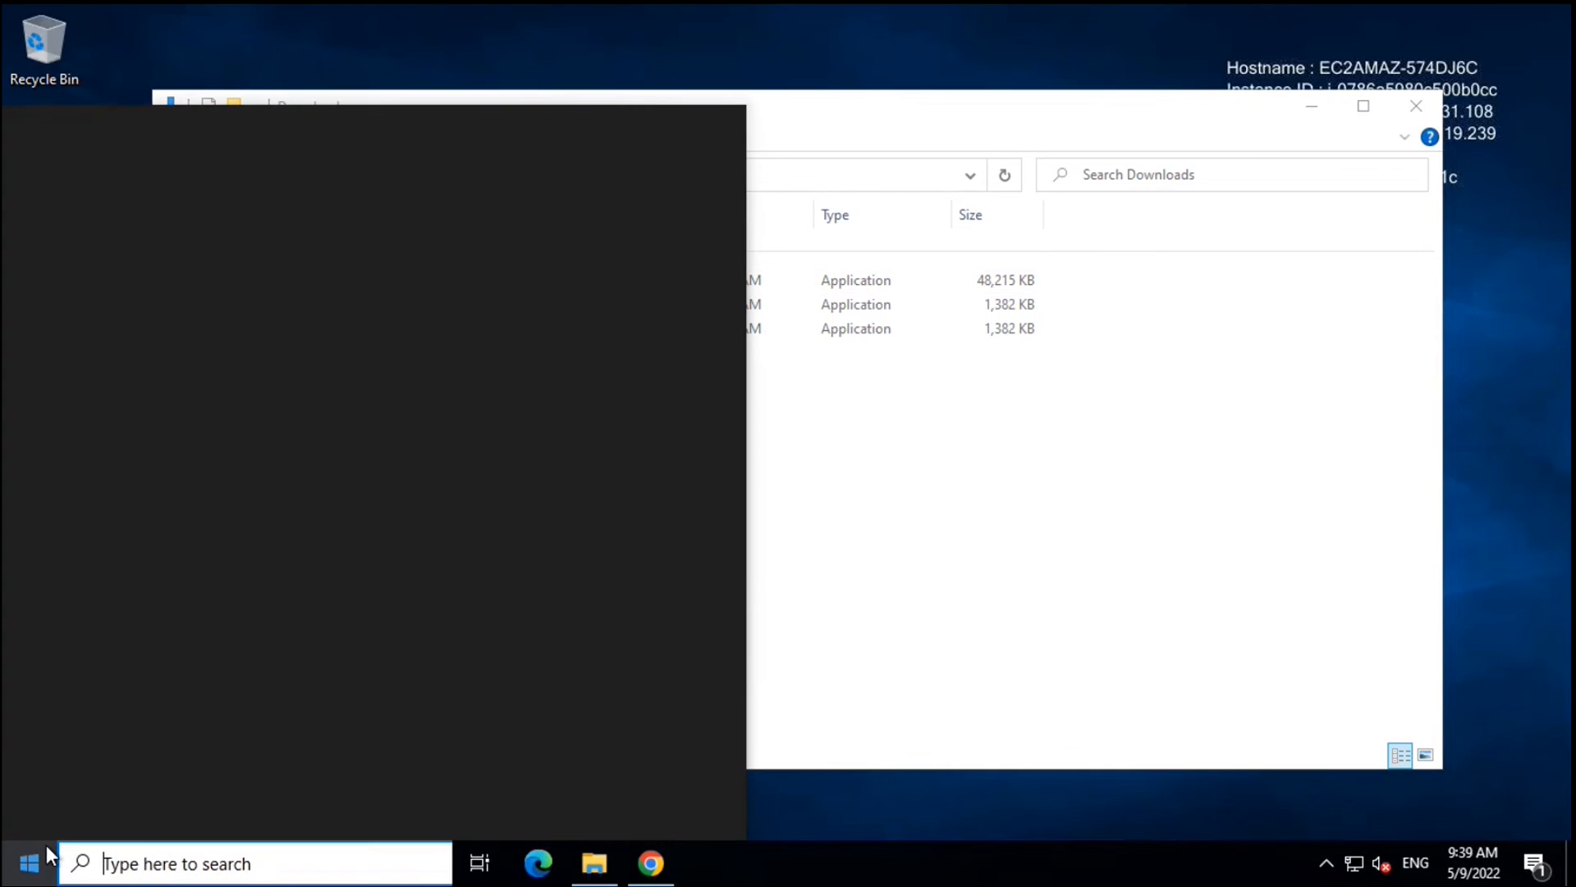
click(162, 866)
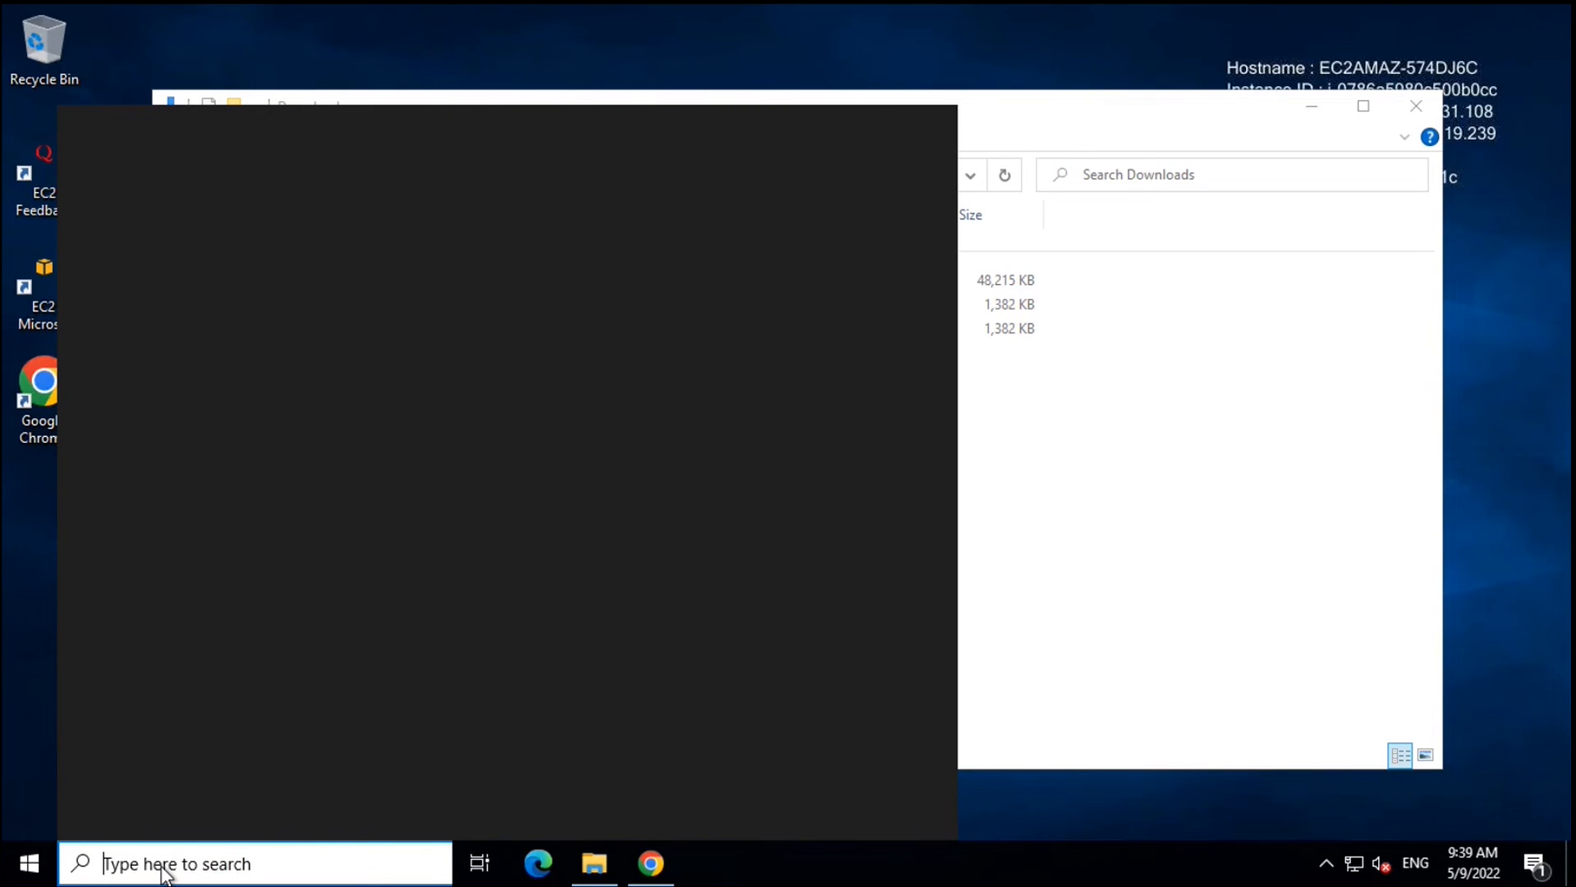
text(git)
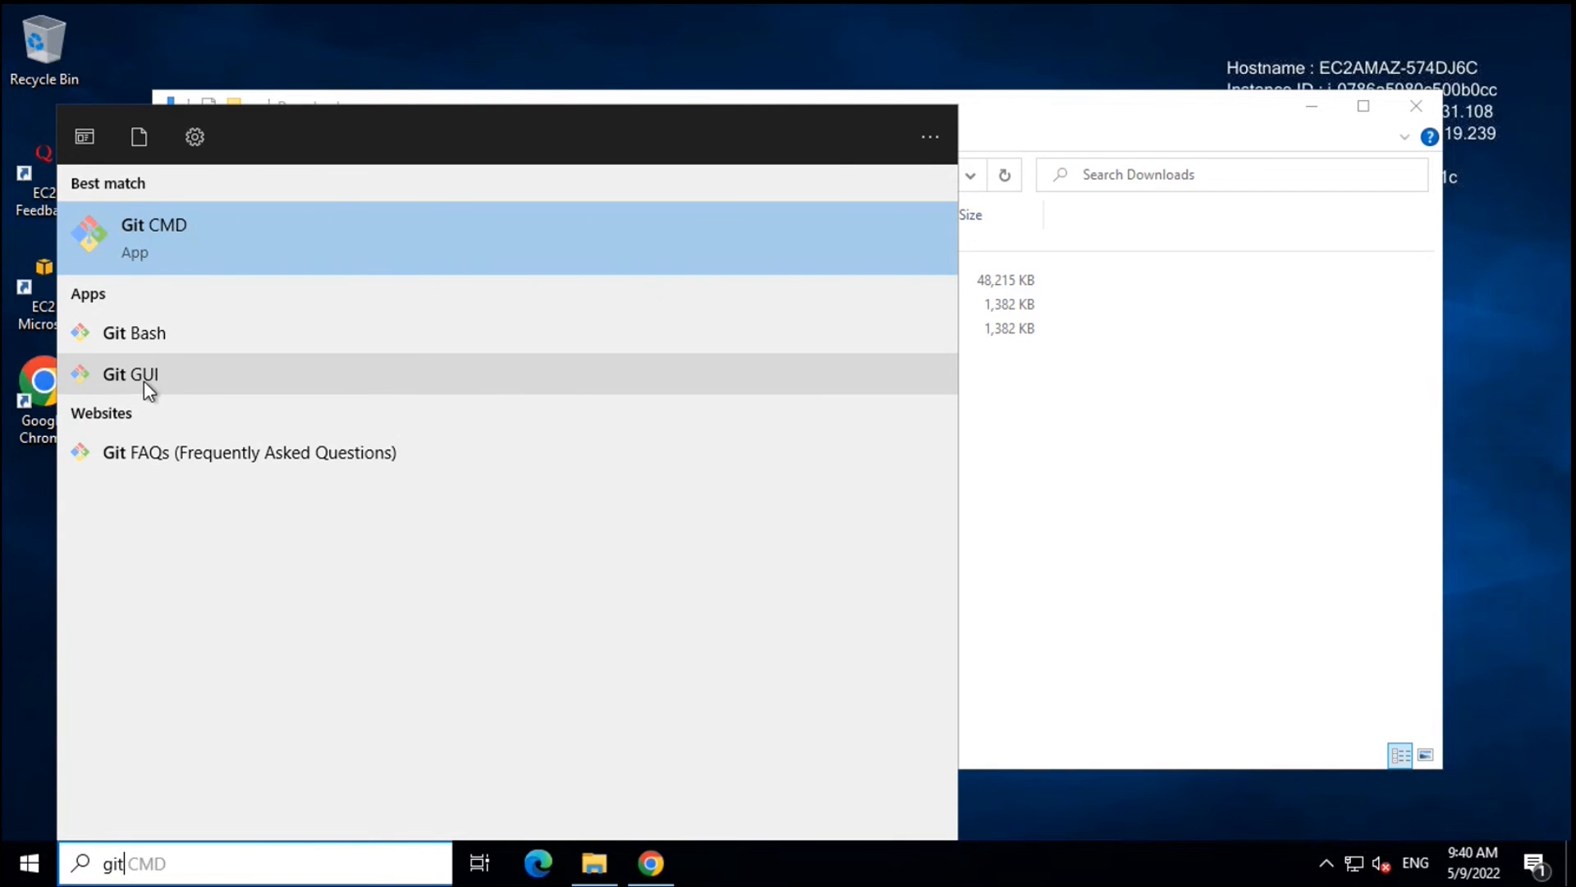
click(154, 338)
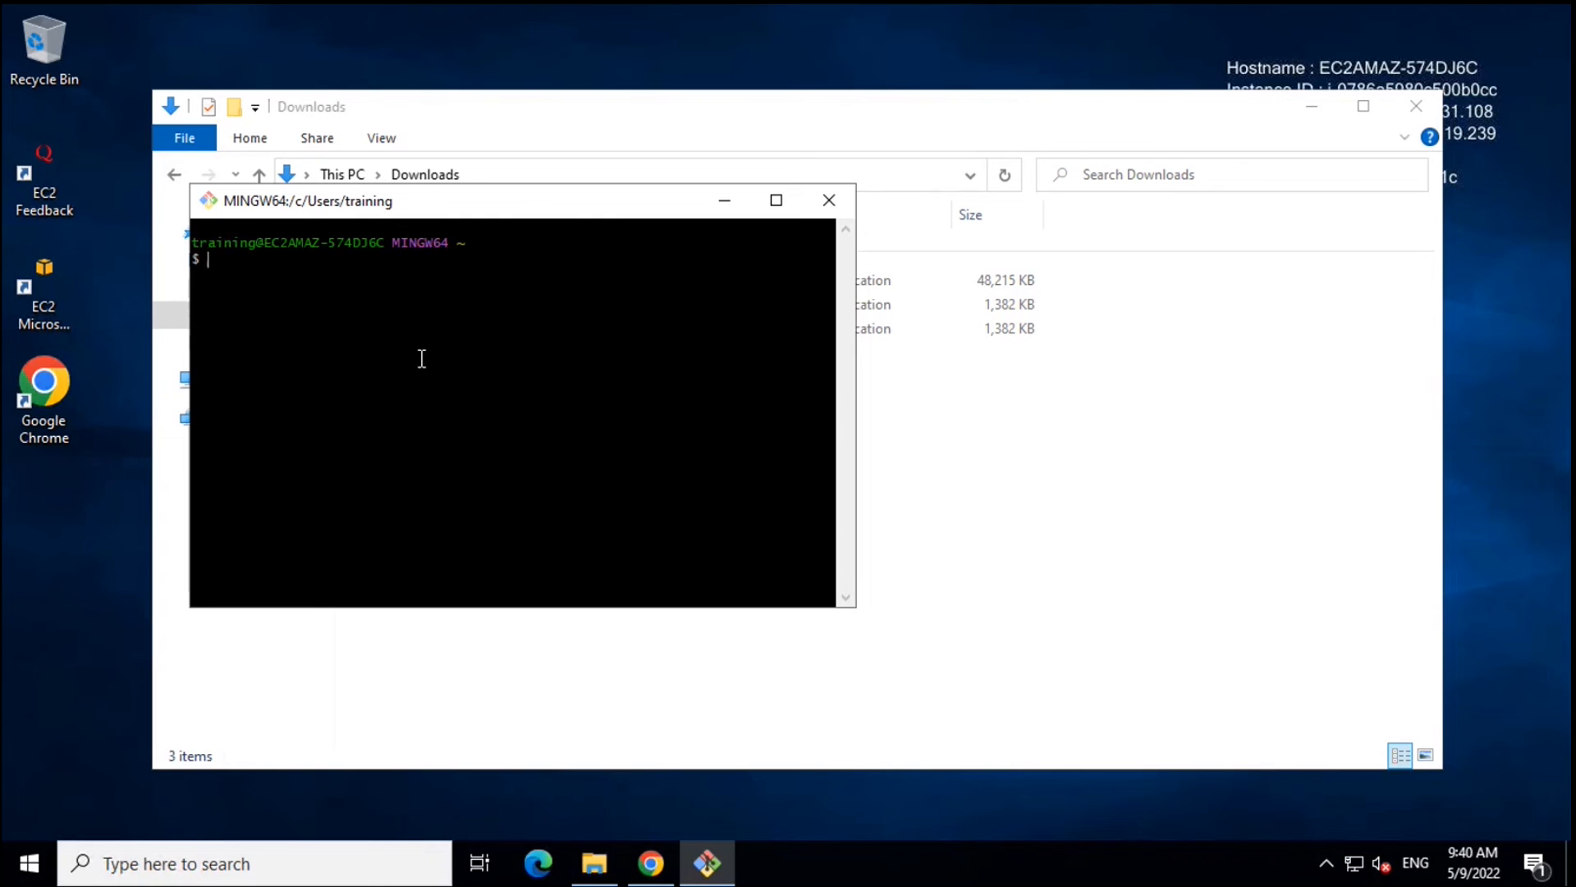
click(1057, 522)
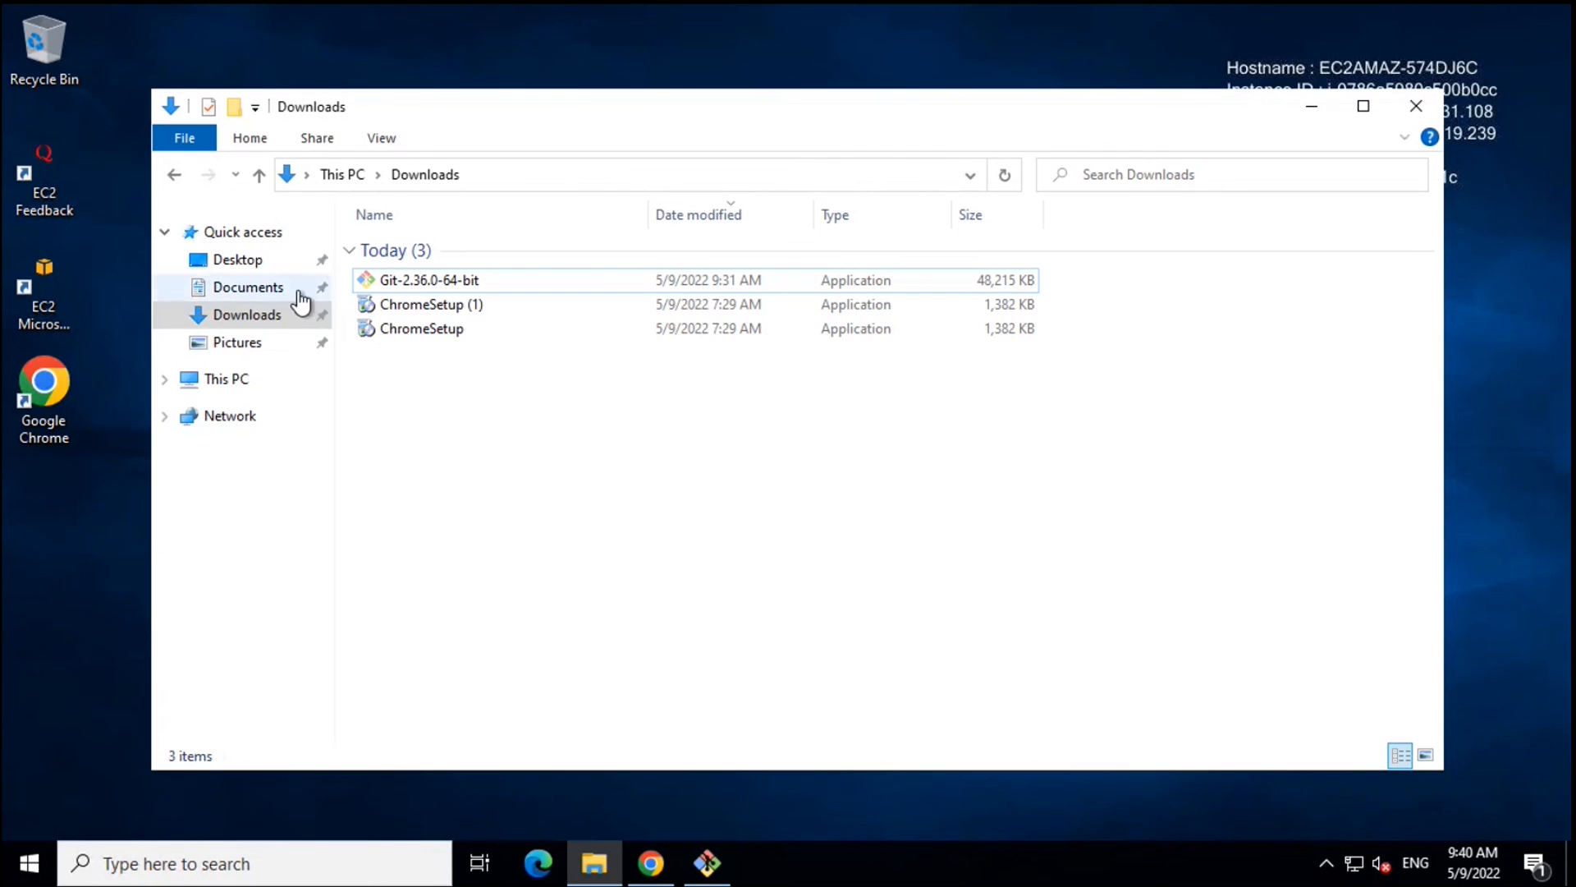
click(271, 316)
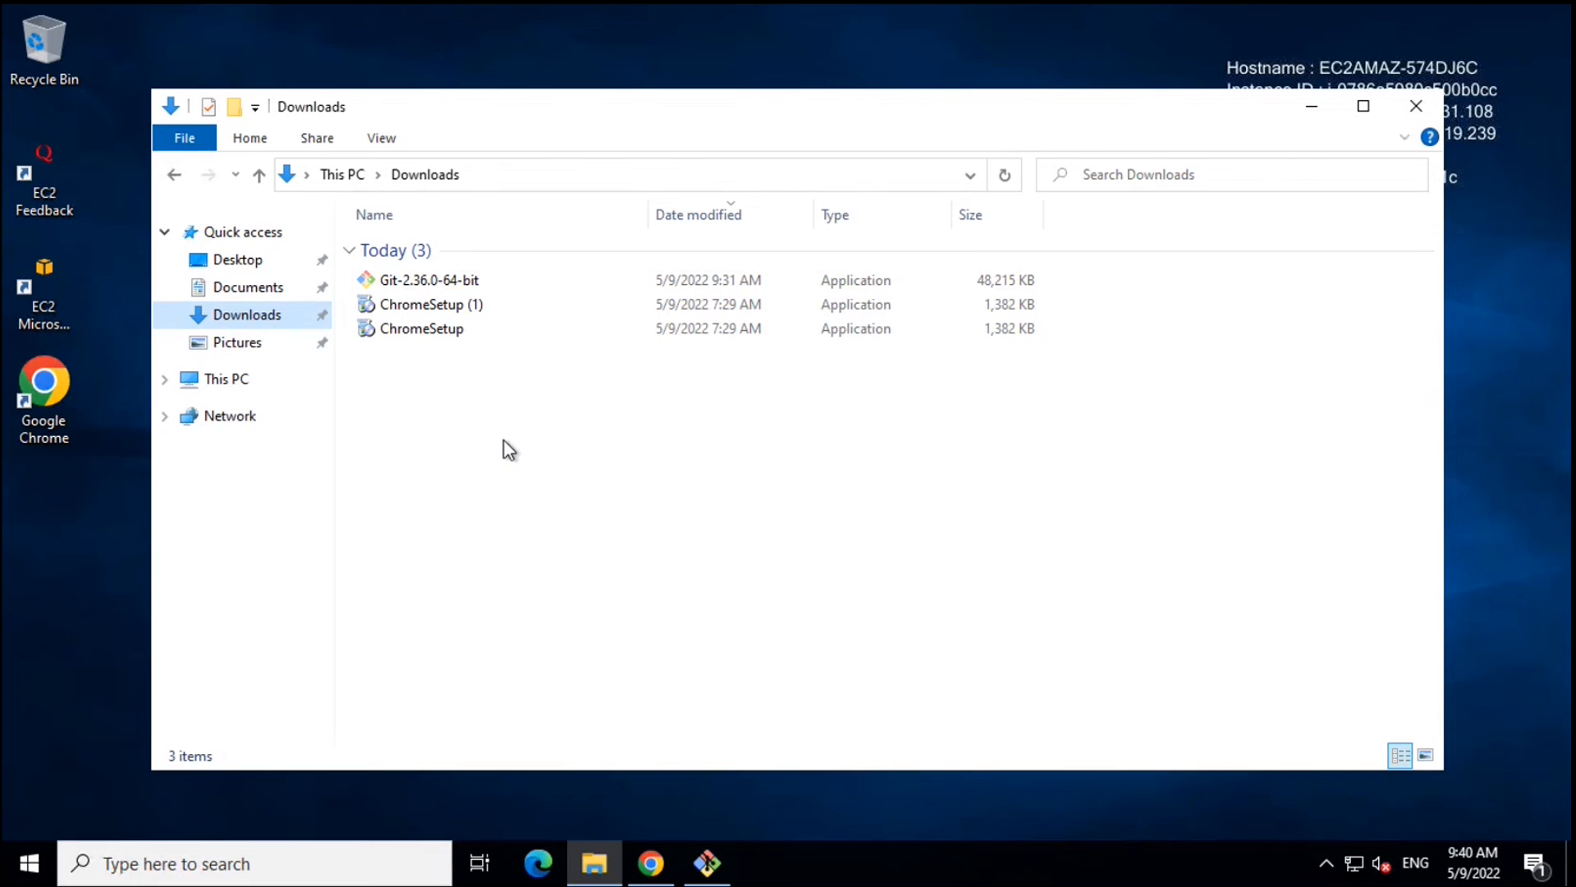
right_click(468, 427)
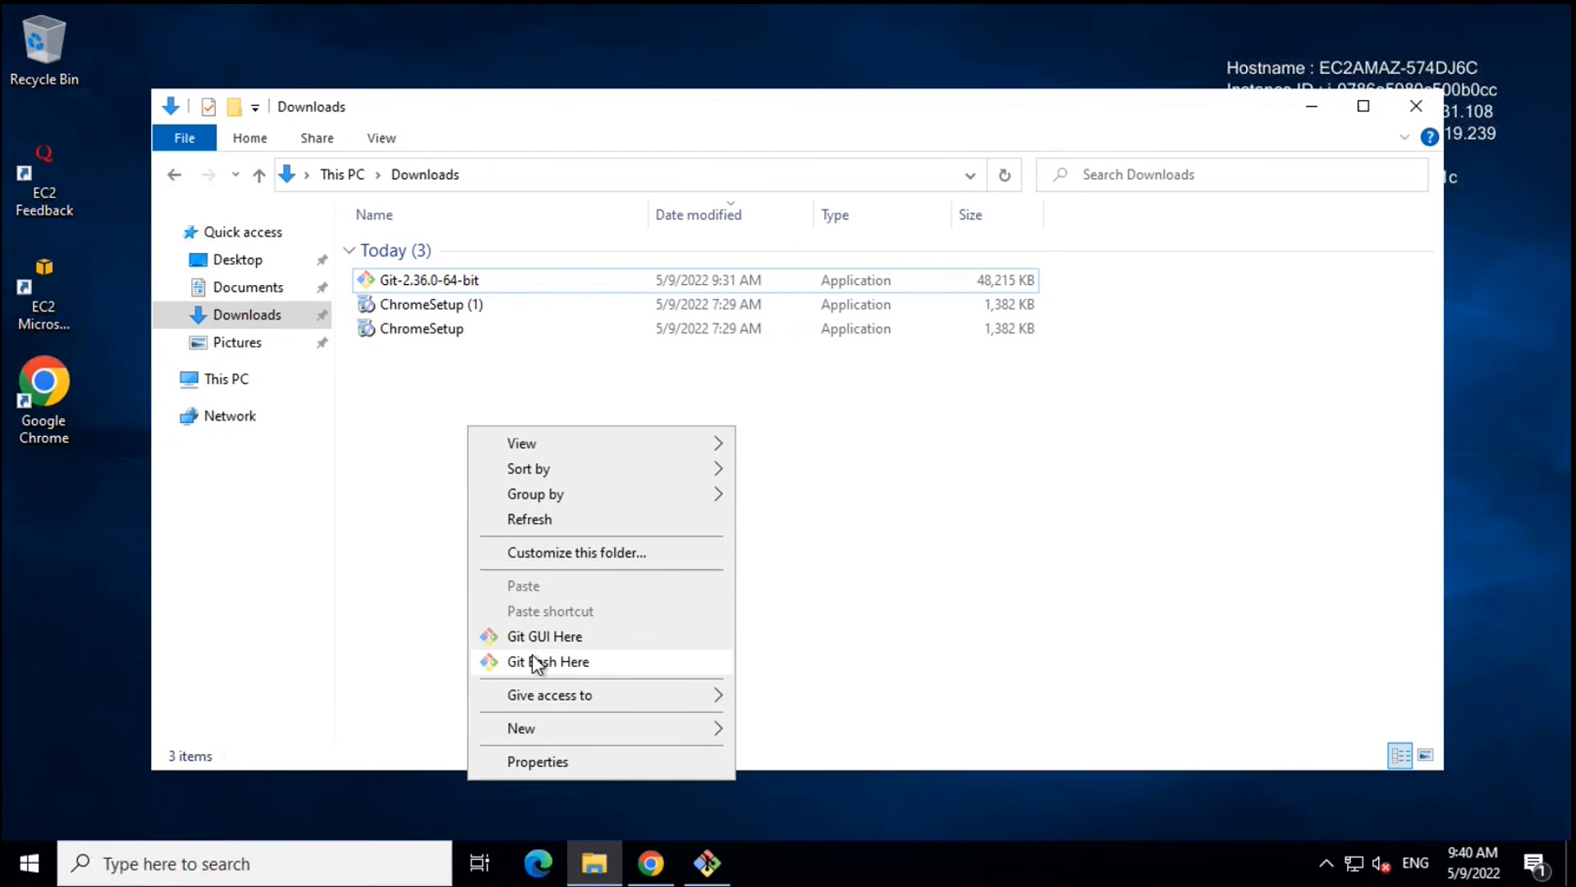
click(884, 531)
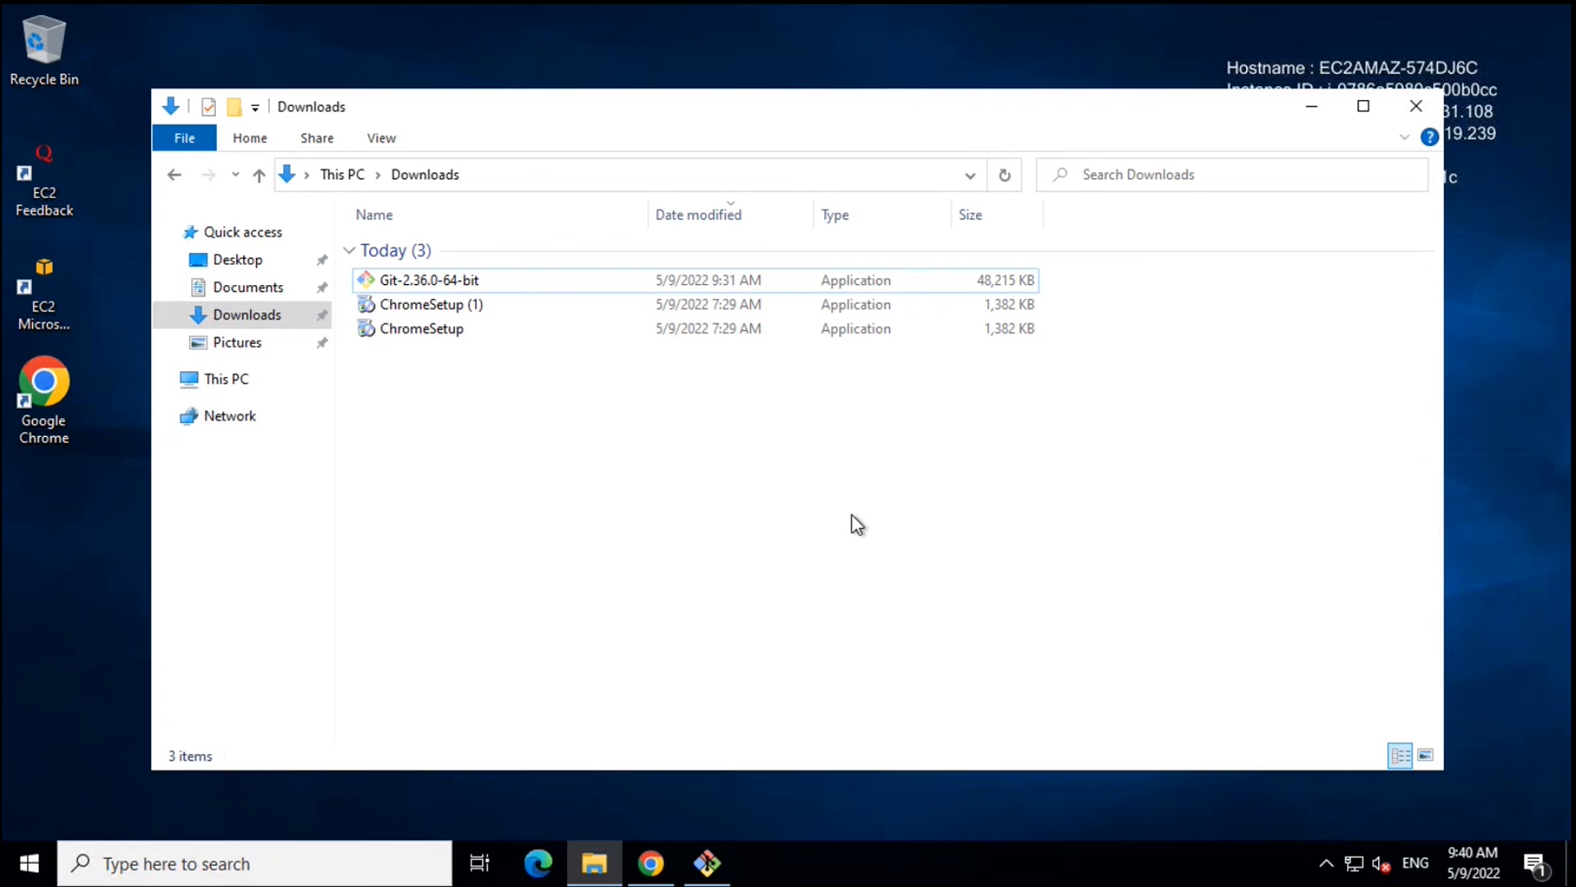
right_click(620, 439)
click(672, 530)
right_click(588, 428)
click(678, 522)
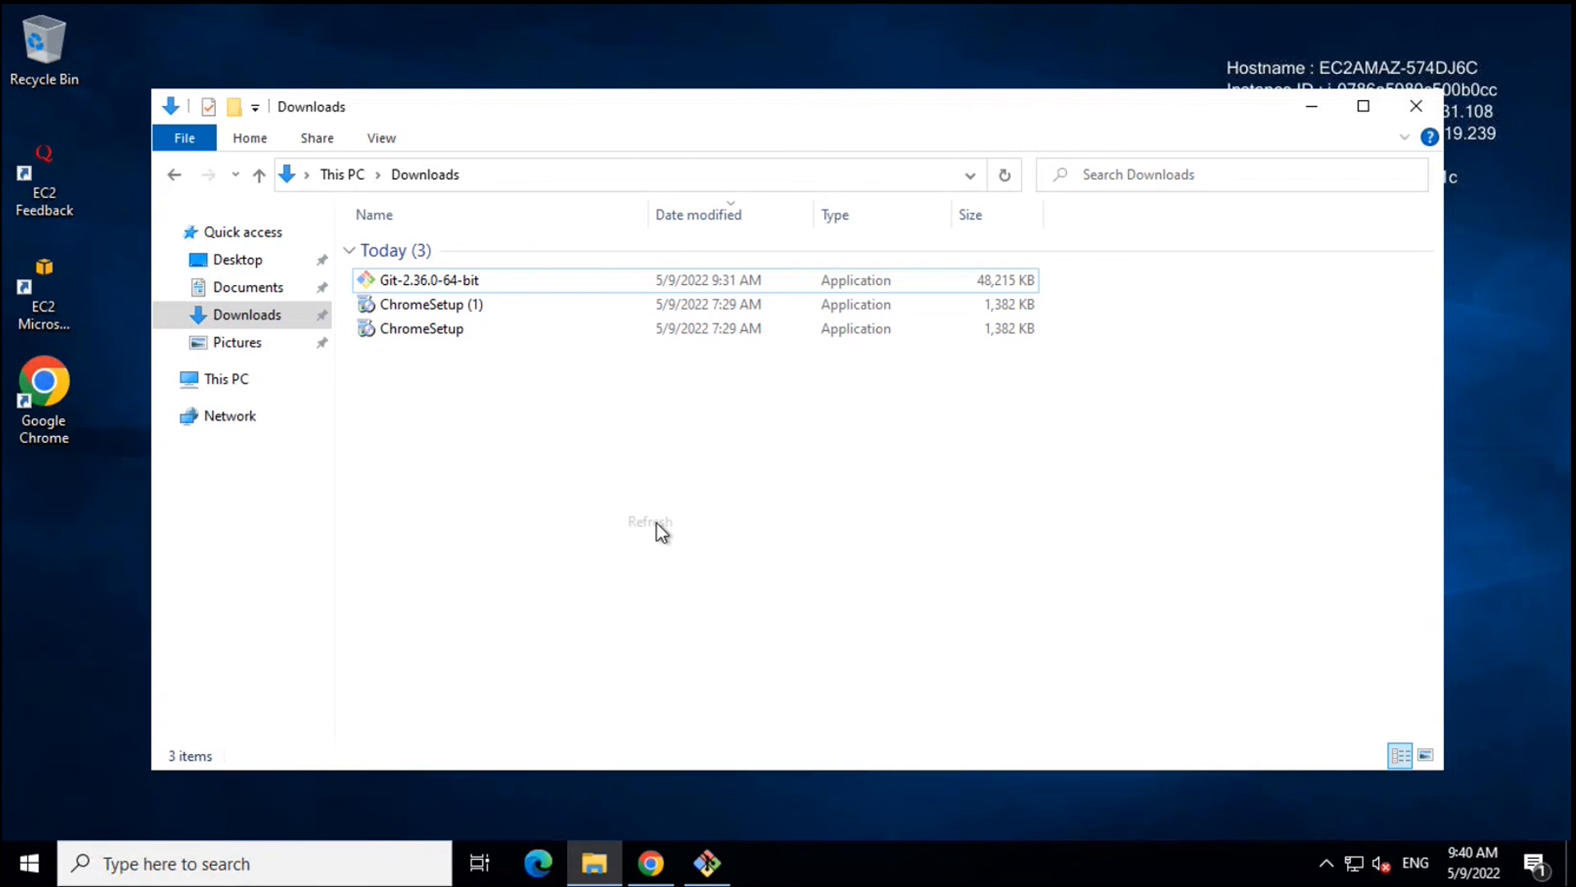
click(705, 872)
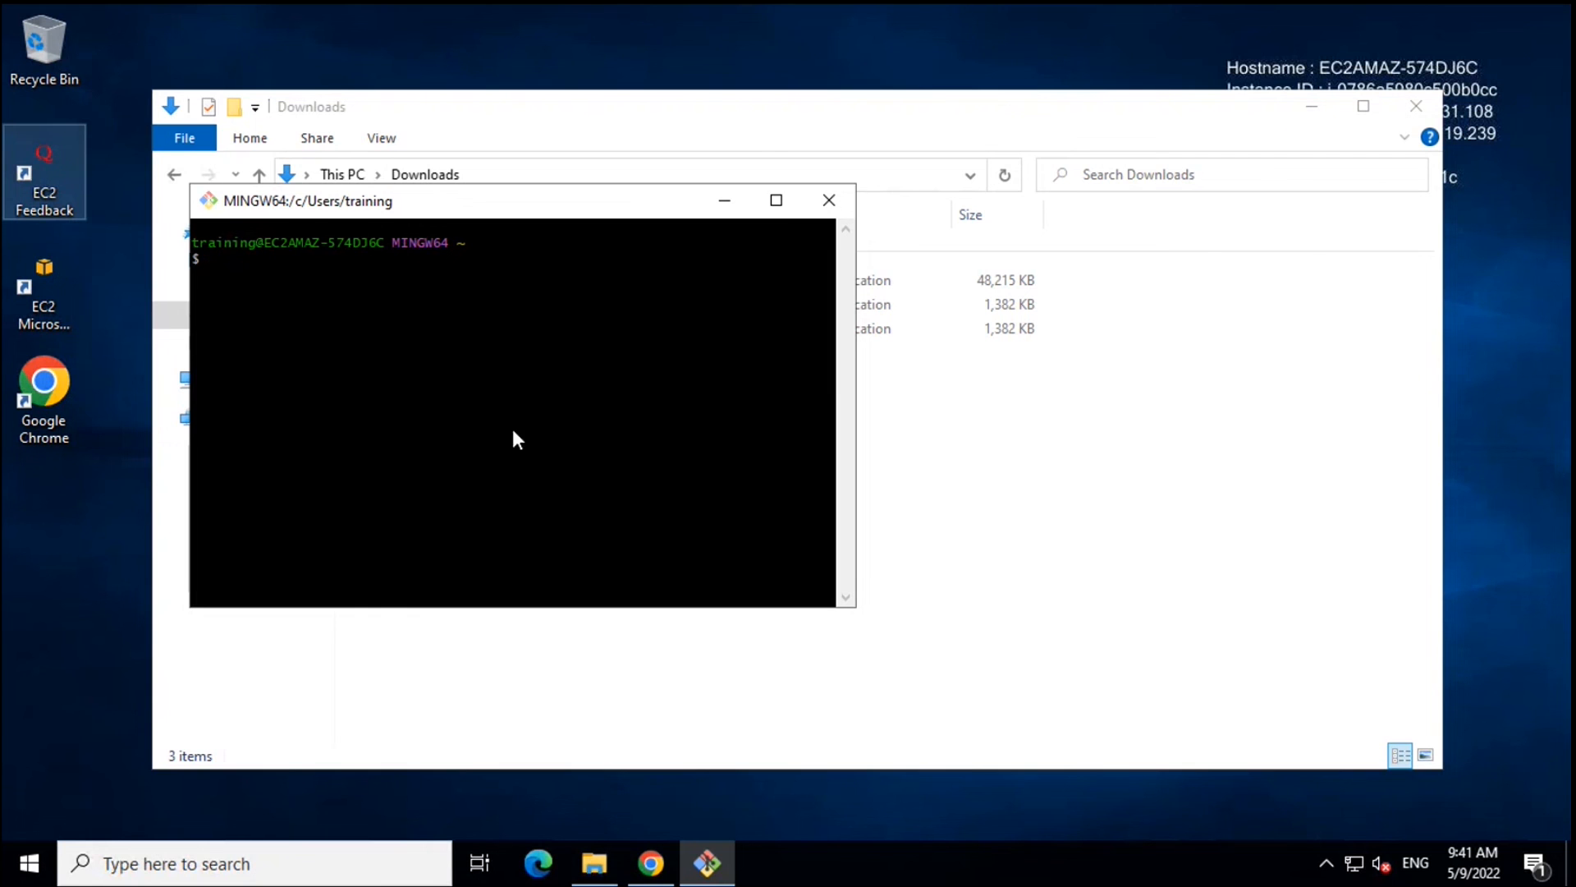
- Set the global Git user.name to the user's name with git config --global
click(424, 361)
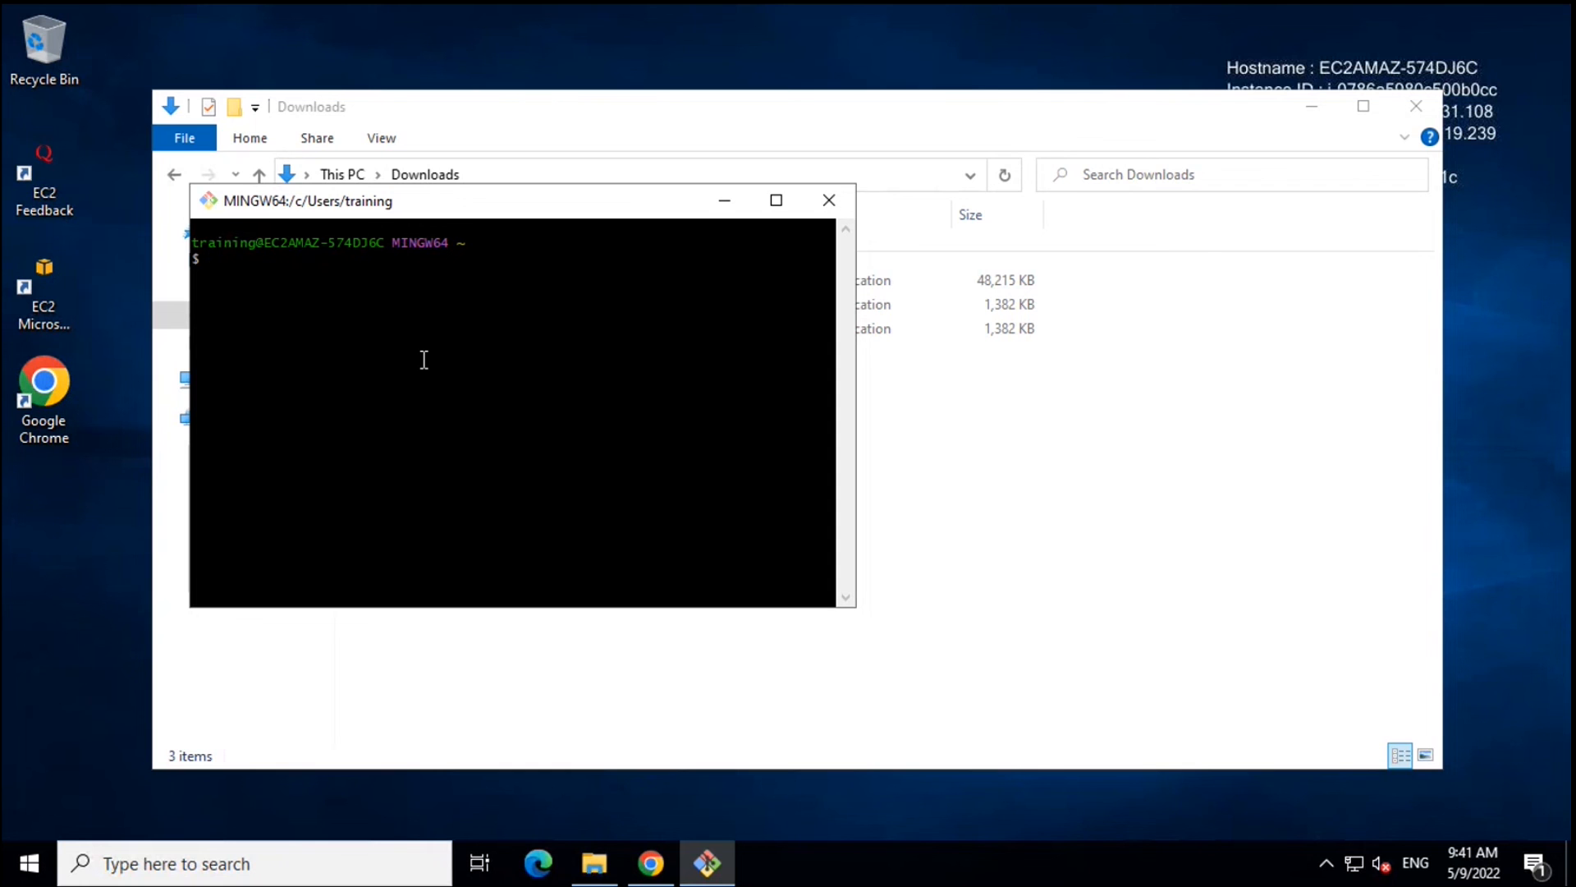
text(git config --global user.name )
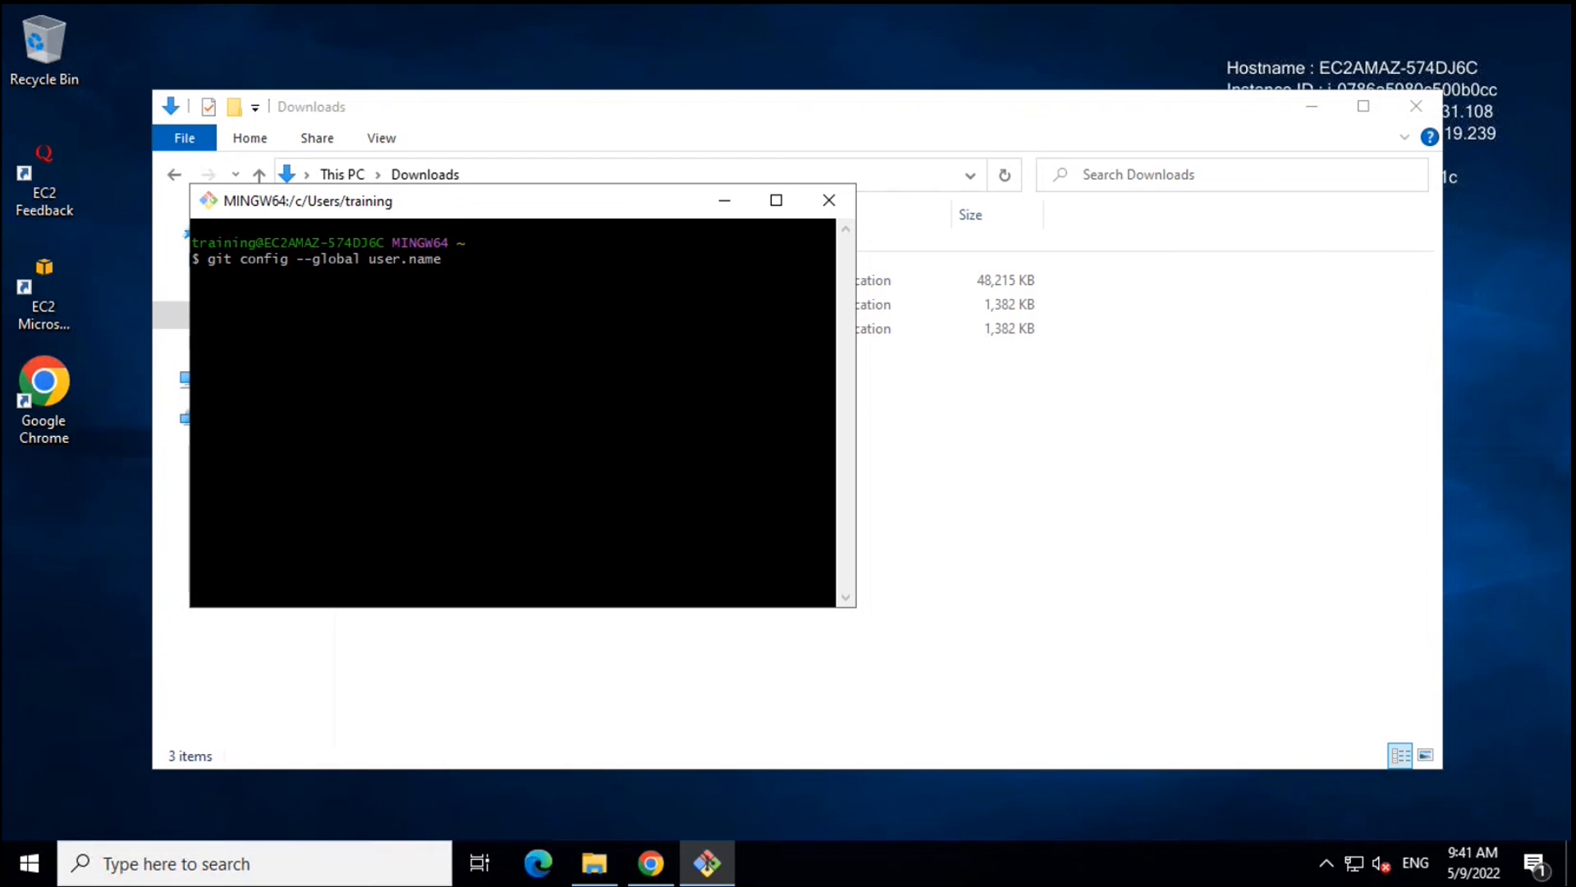
text("trainer")
key(Return)
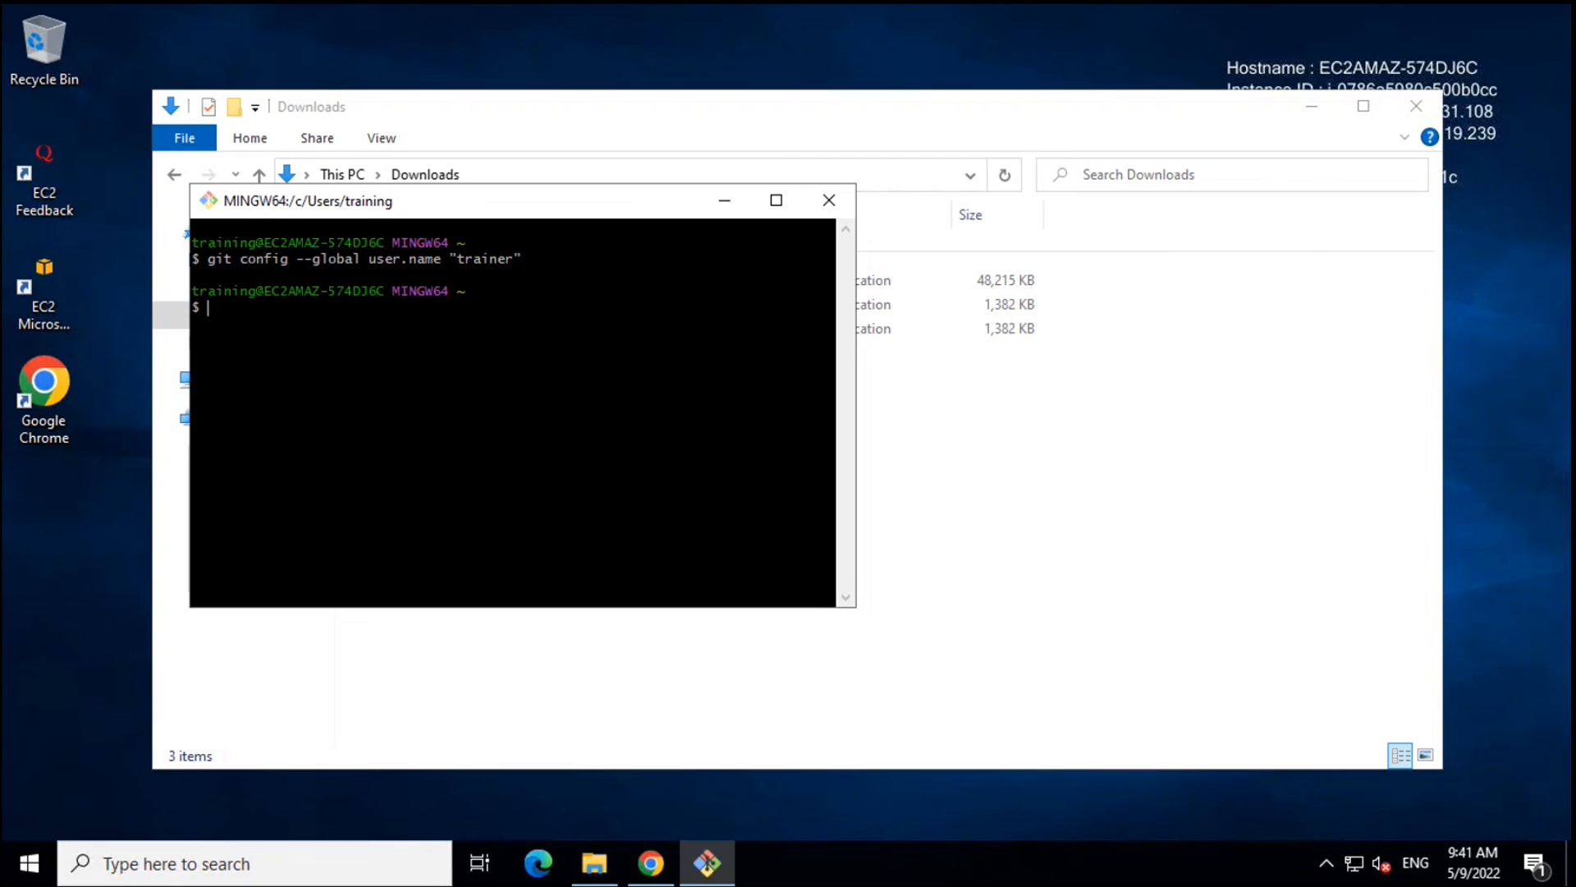
- Edit the recalled config command to set the global user.email to the user's e-mail address
key(Up)
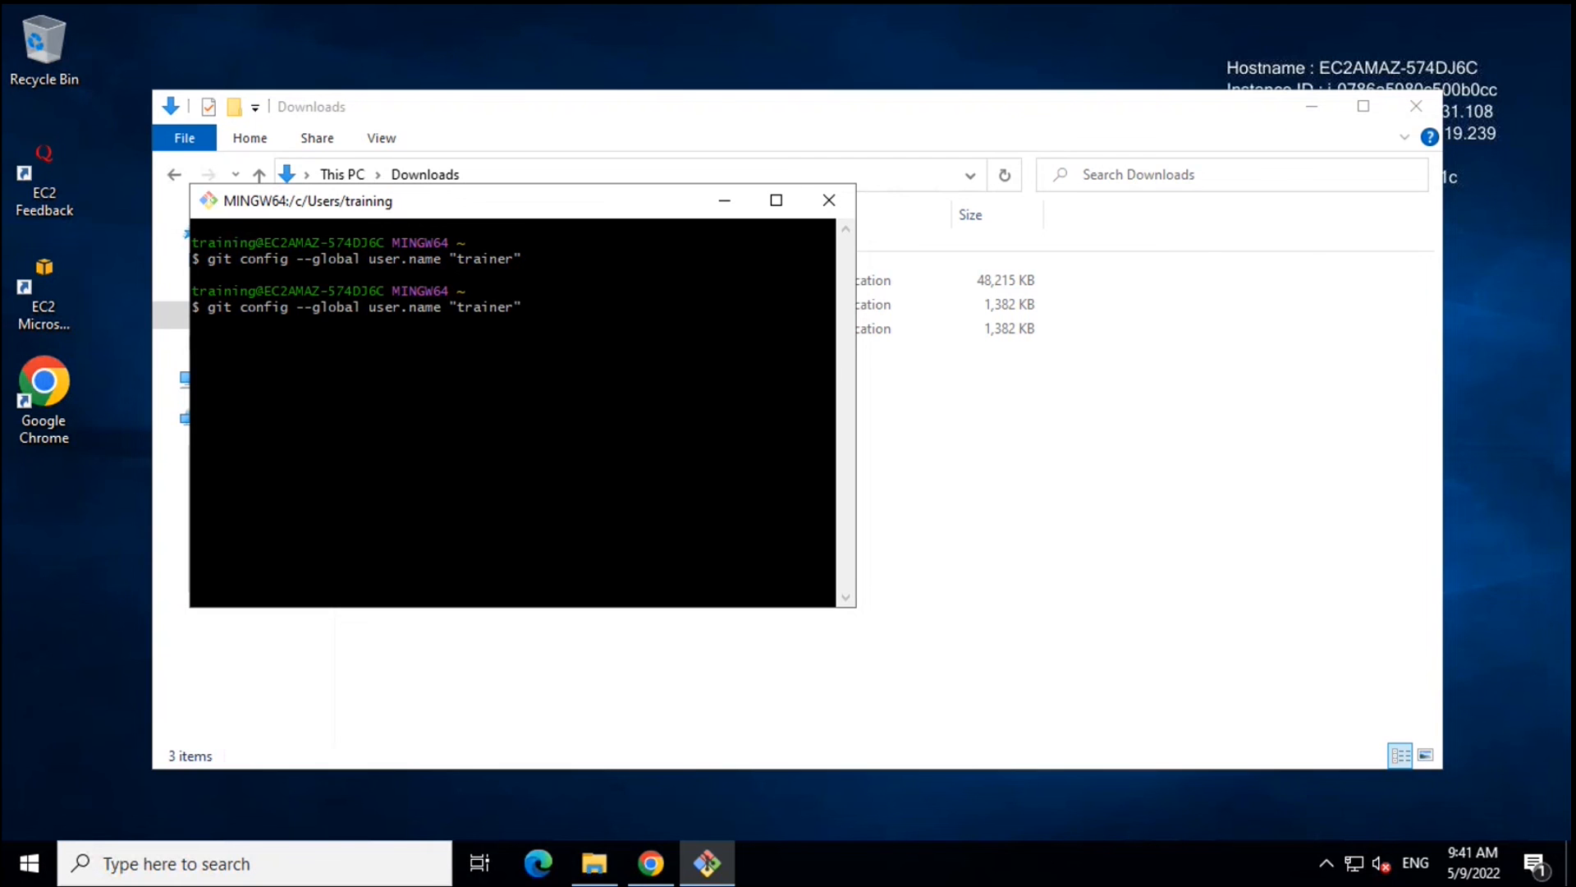
key(Left)
key(Left)
key(Left)
key(Left)
key(Left)
key(Left)
key(Left)
key(Left)
key(Left)
key(Left)
key(BackSpace)
key(BackSpace)
key(BackSpace)
key(BackSpace)
key(Right)
key(Right)
key(Right)
key(Right)
key(Right)
key(Right)
key(Right)
key(Right)
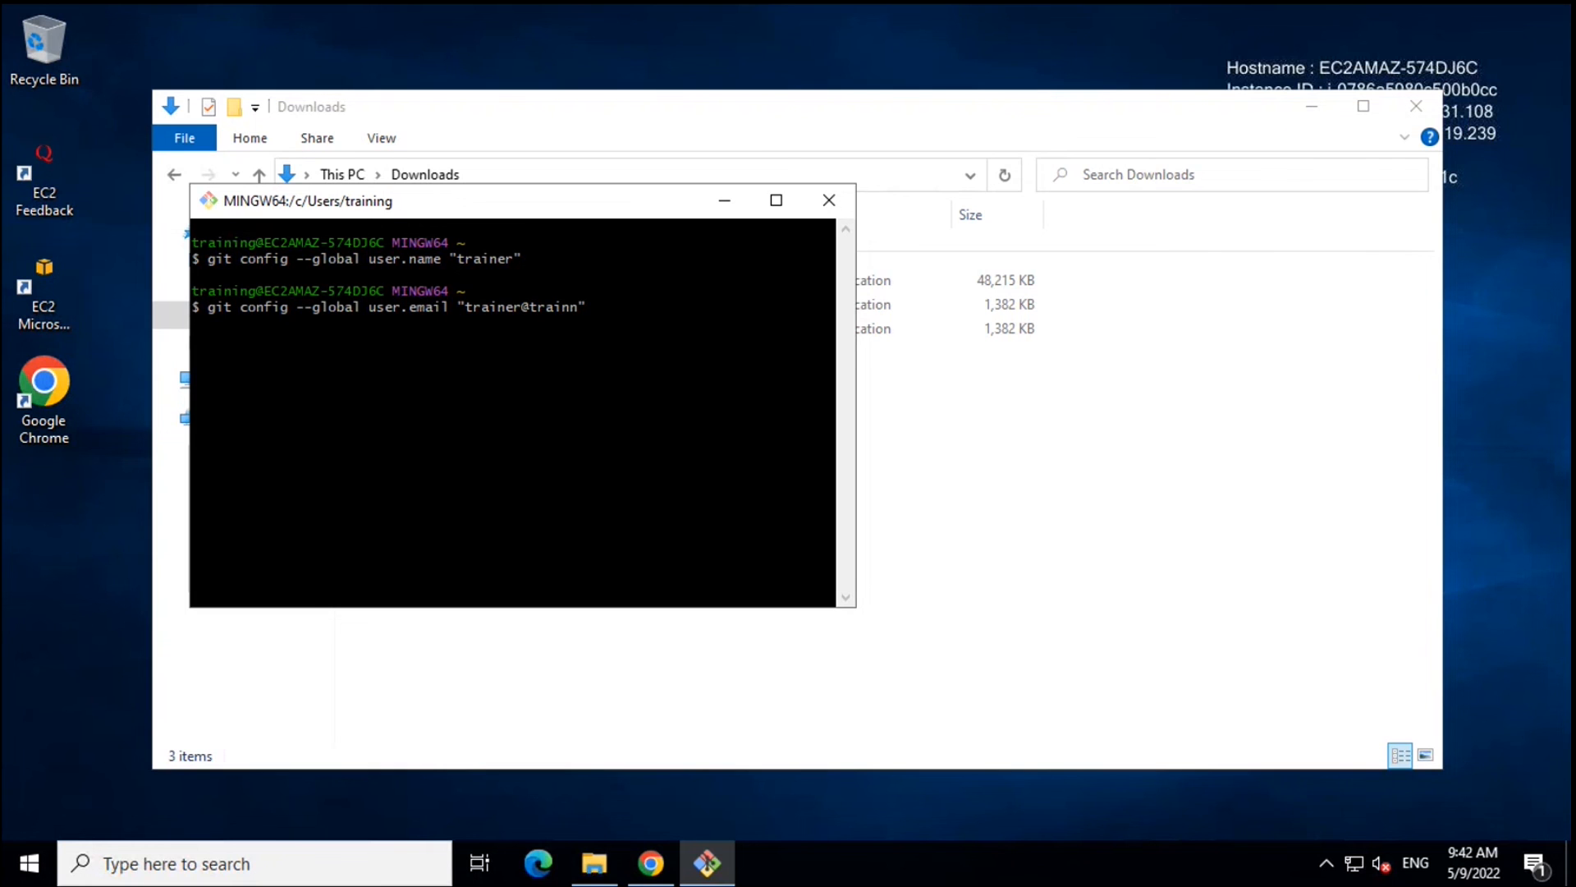
key(BackSpace)
key(Return)
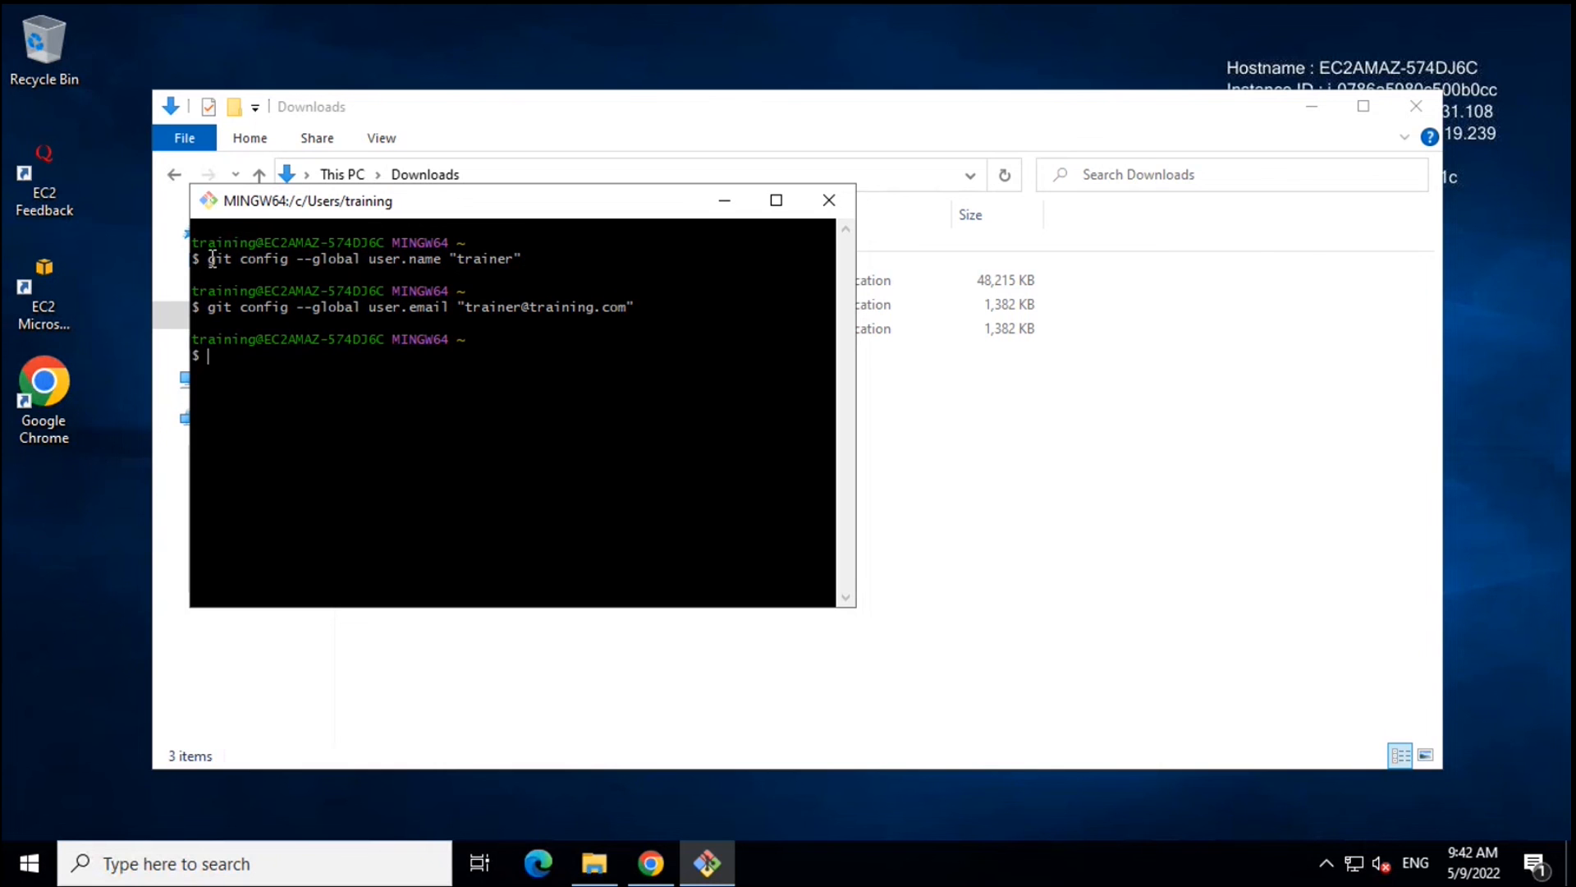
- Copy the git config user.name command from the terminal
drag(211, 259, 509, 252)
right_click(484, 249)
click(533, 299)
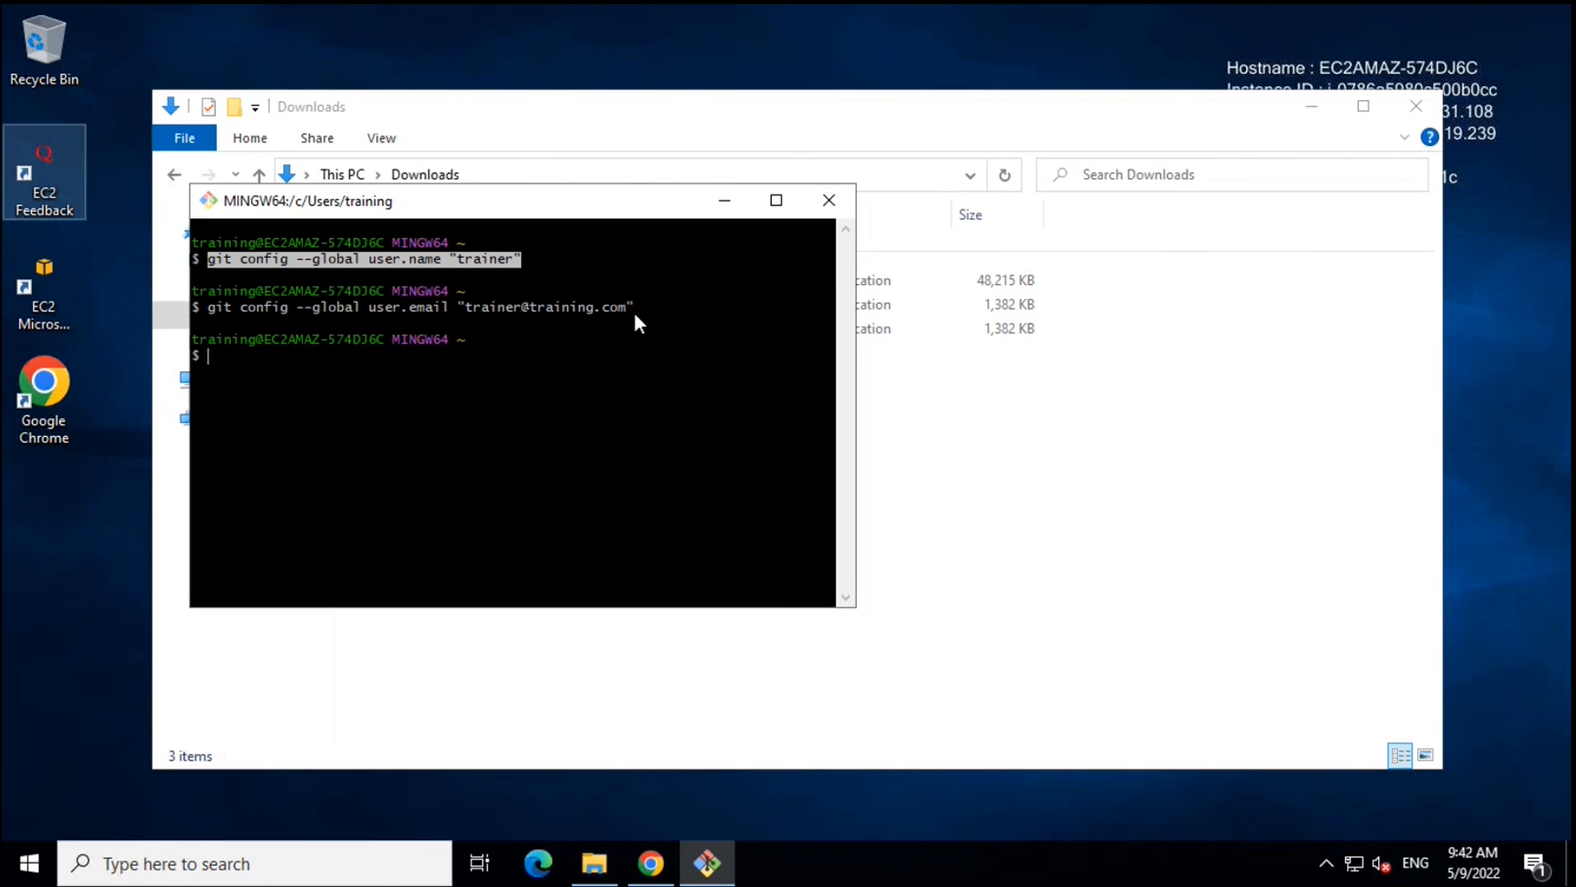
click(207, 305)
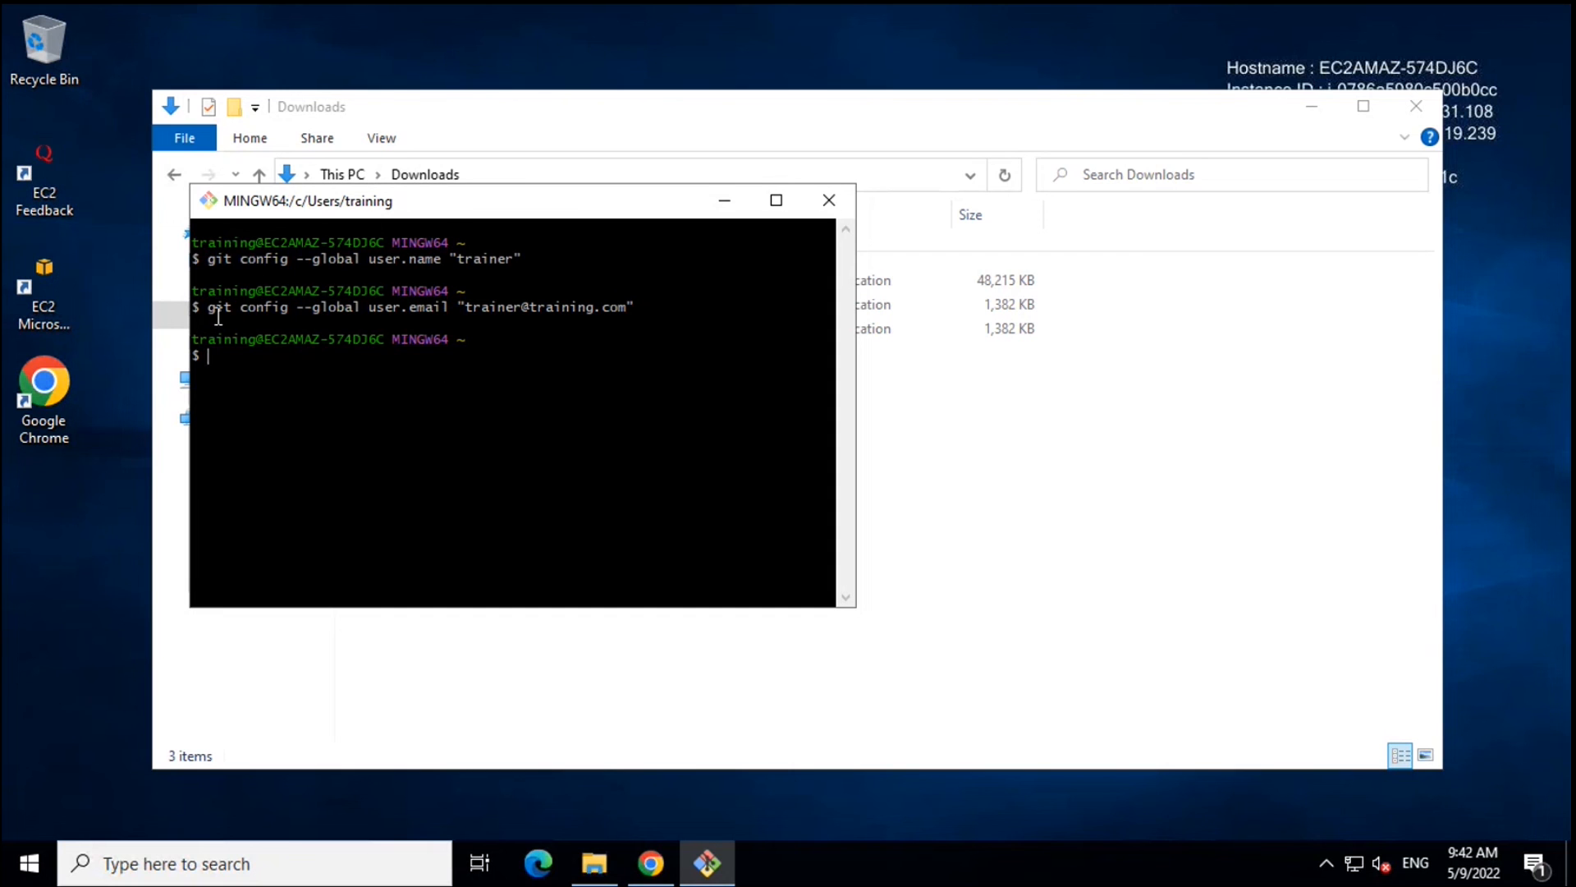
- Copy the git config user.email command and enter git config --list at the prompt
drag(207, 307, 609, 318)
right_click(608, 315)
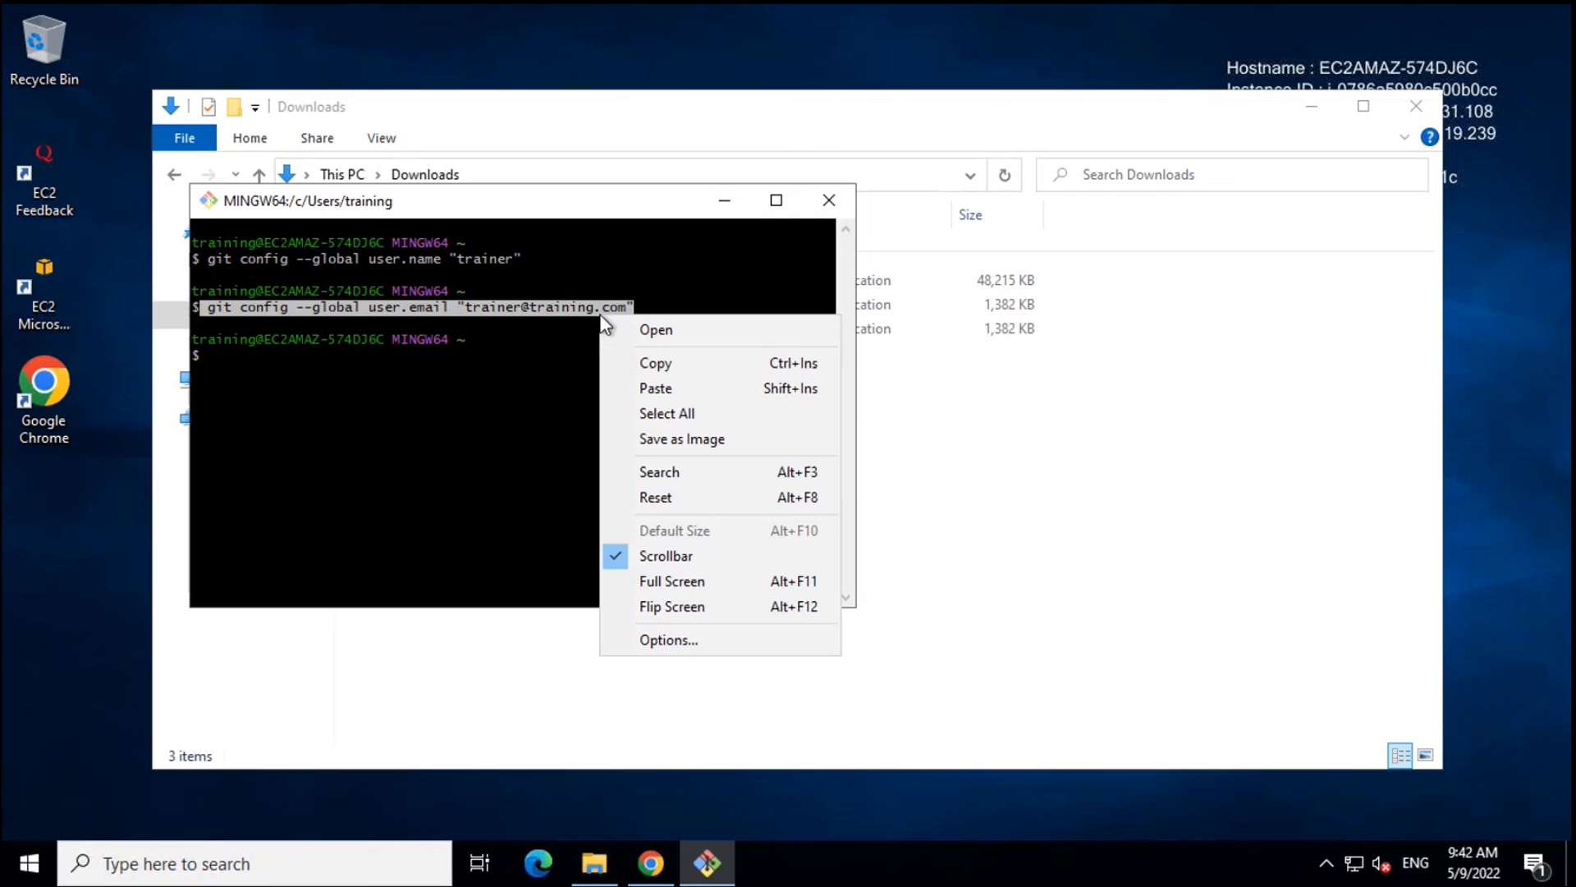
click(665, 370)
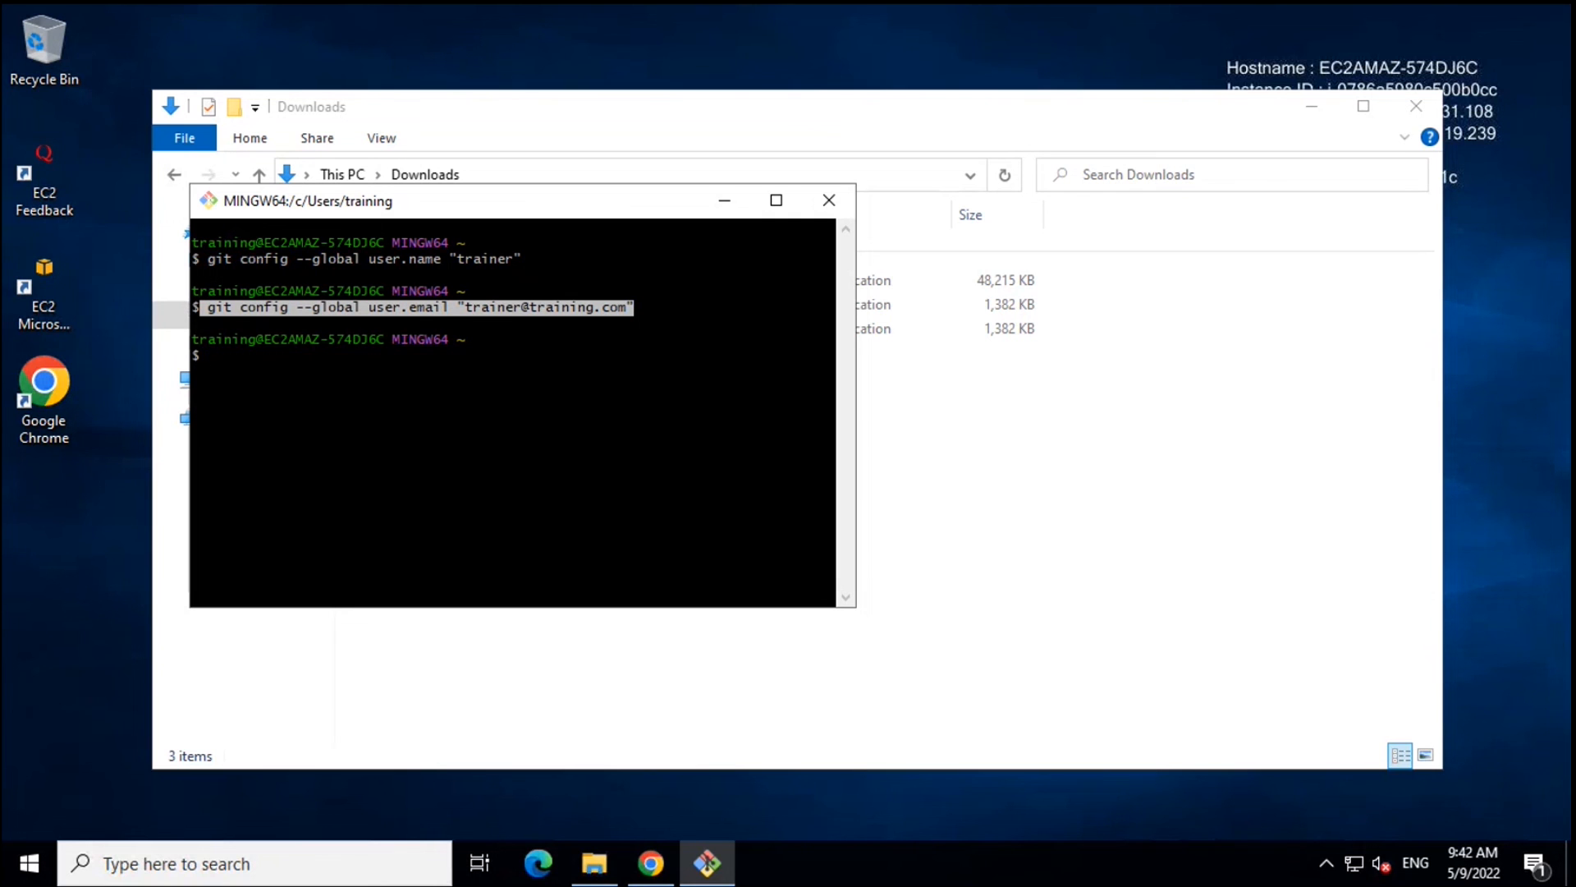
click(341, 393)
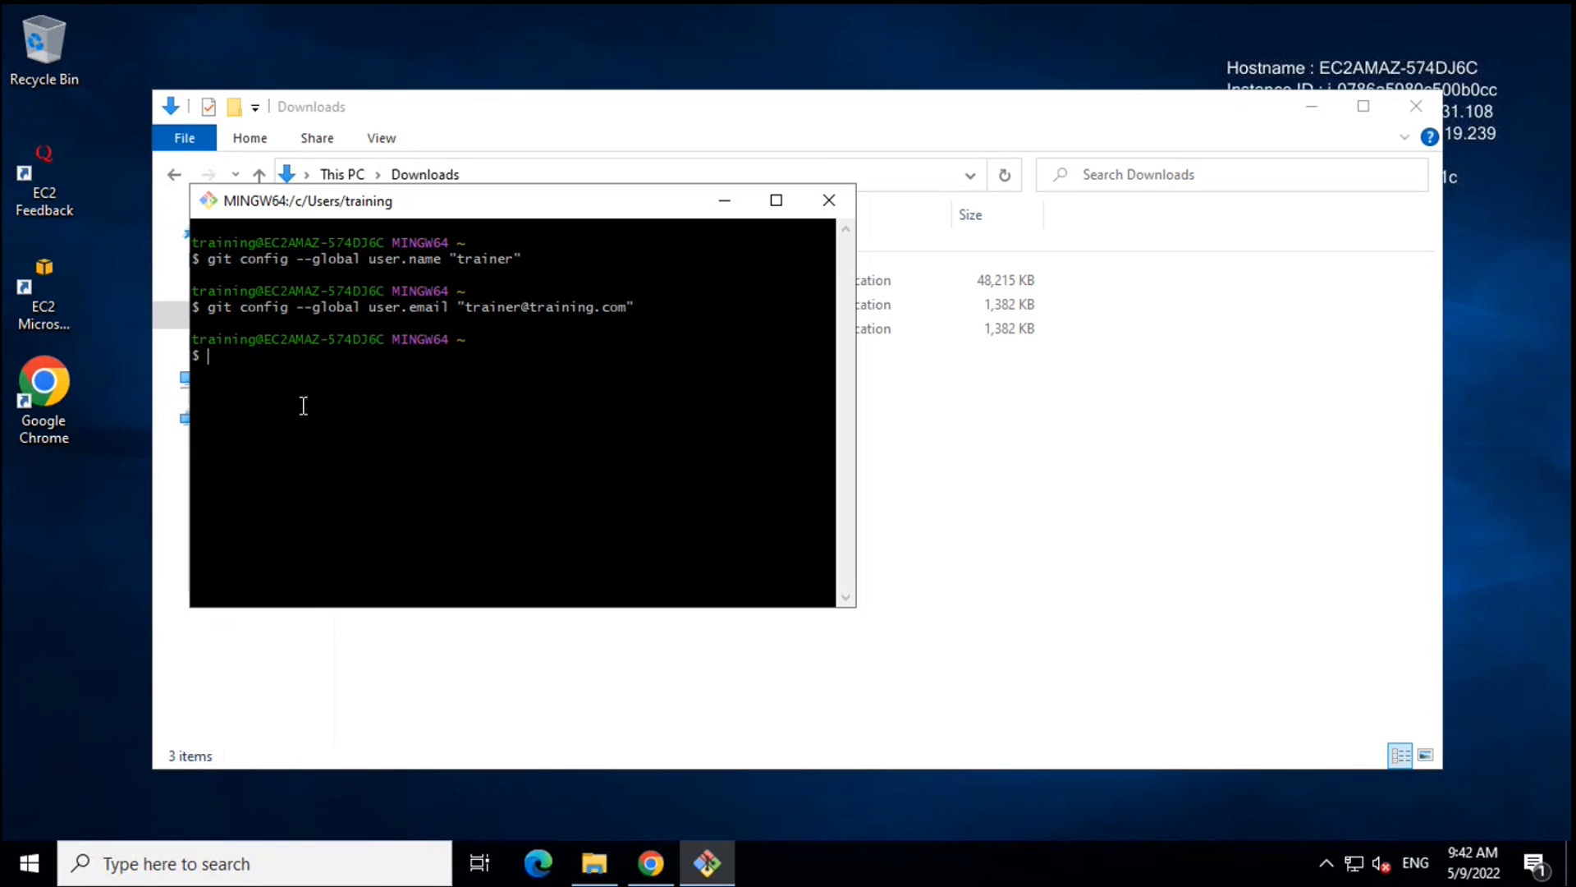
text(git config --list)
- Run git config --list to confirm the name and e-mail entries, then copy that command
key(Return)
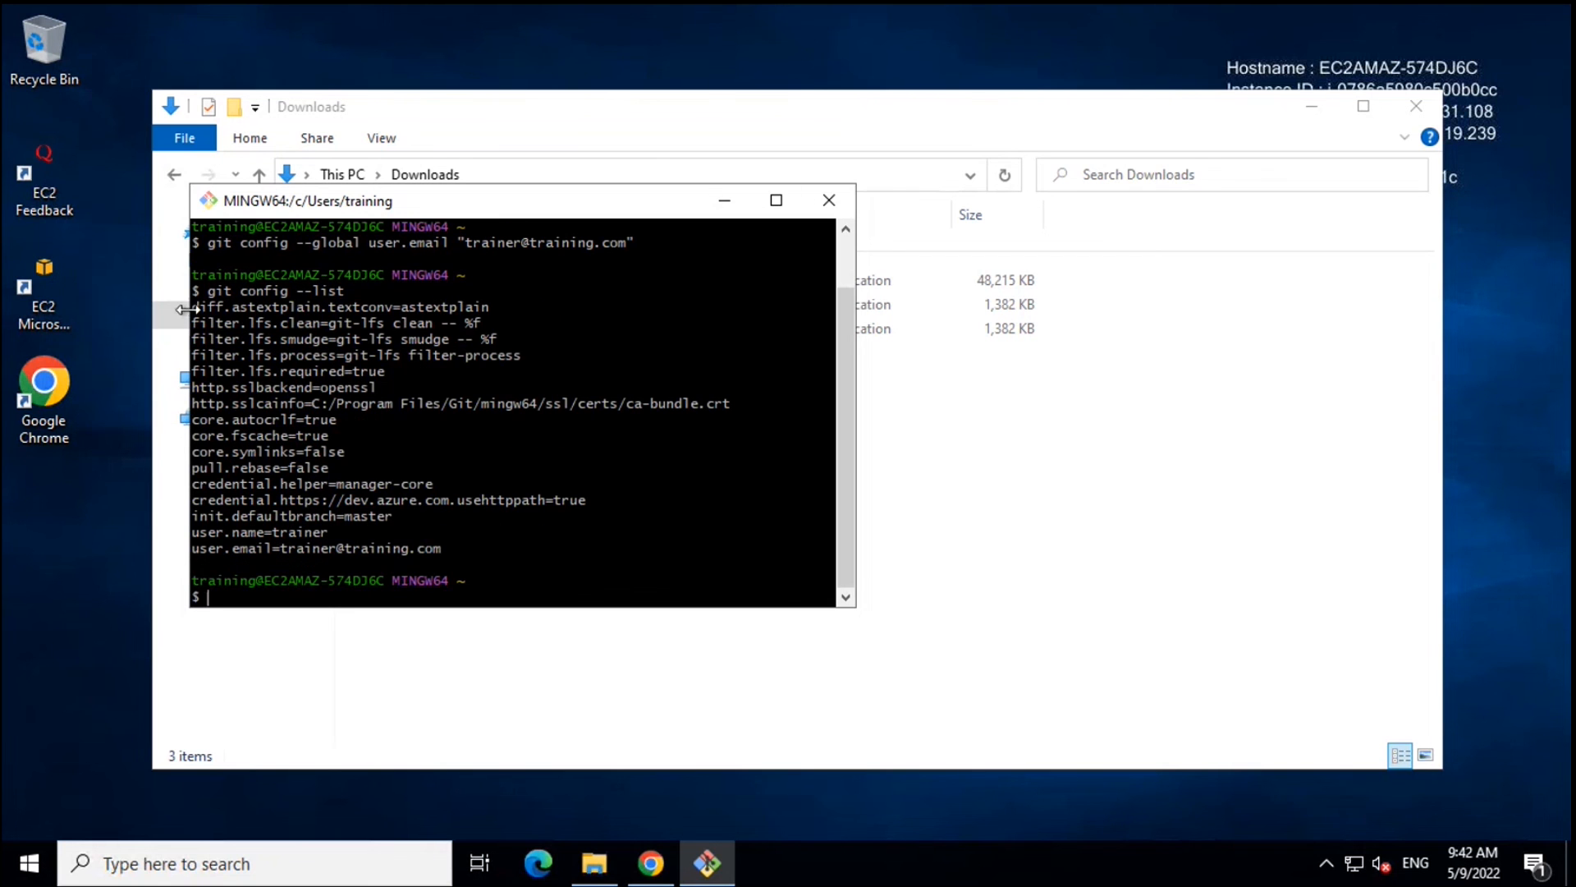
drag(210, 292, 343, 291)
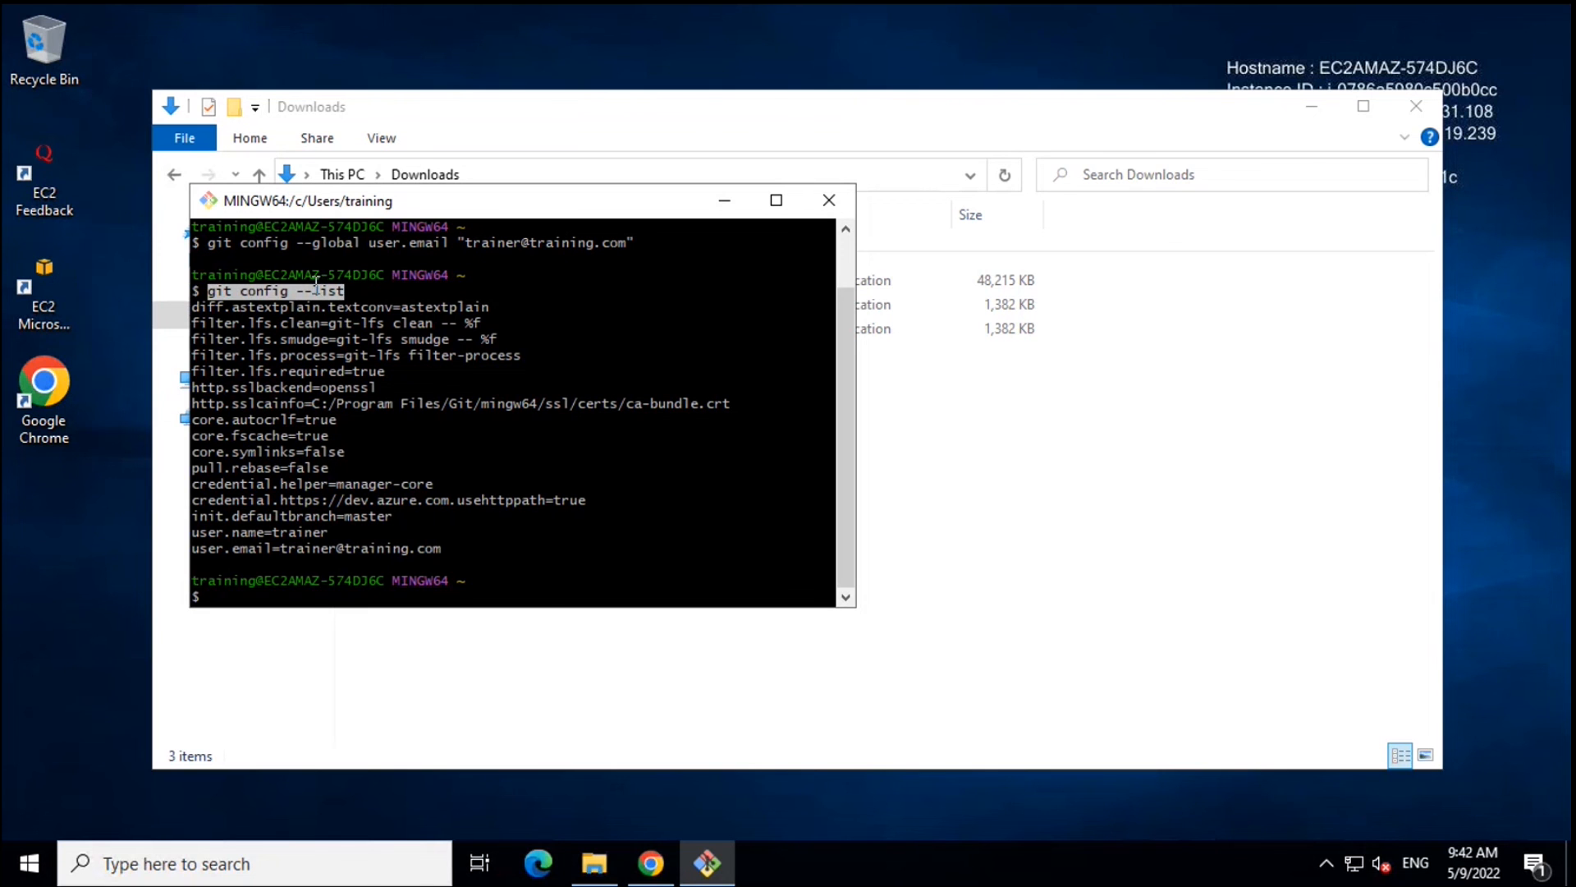
right_click(315, 286)
click(364, 330)
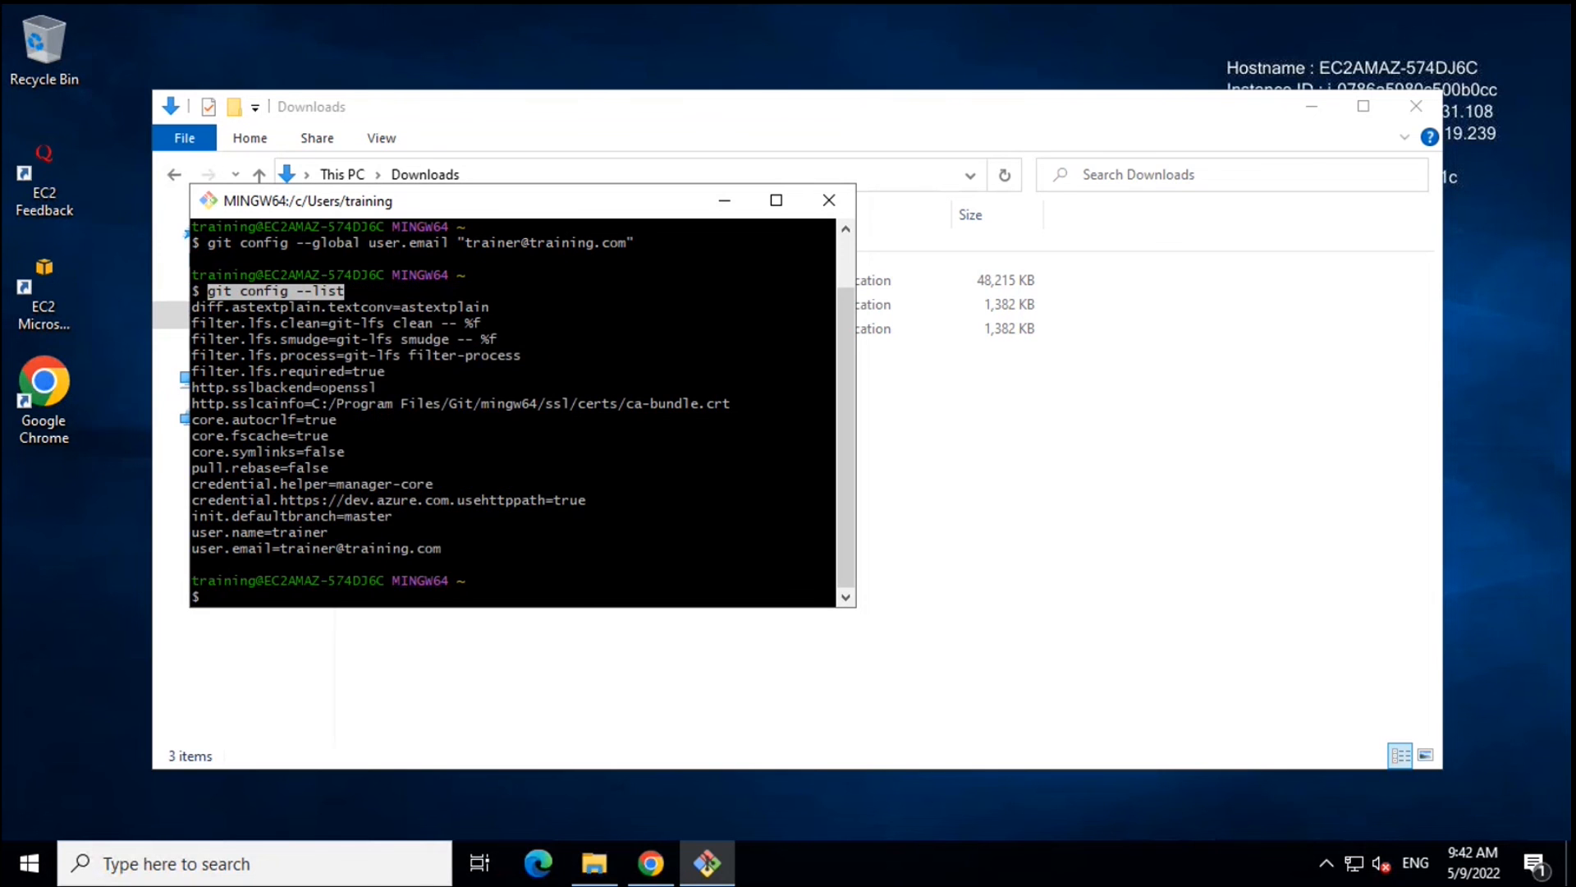